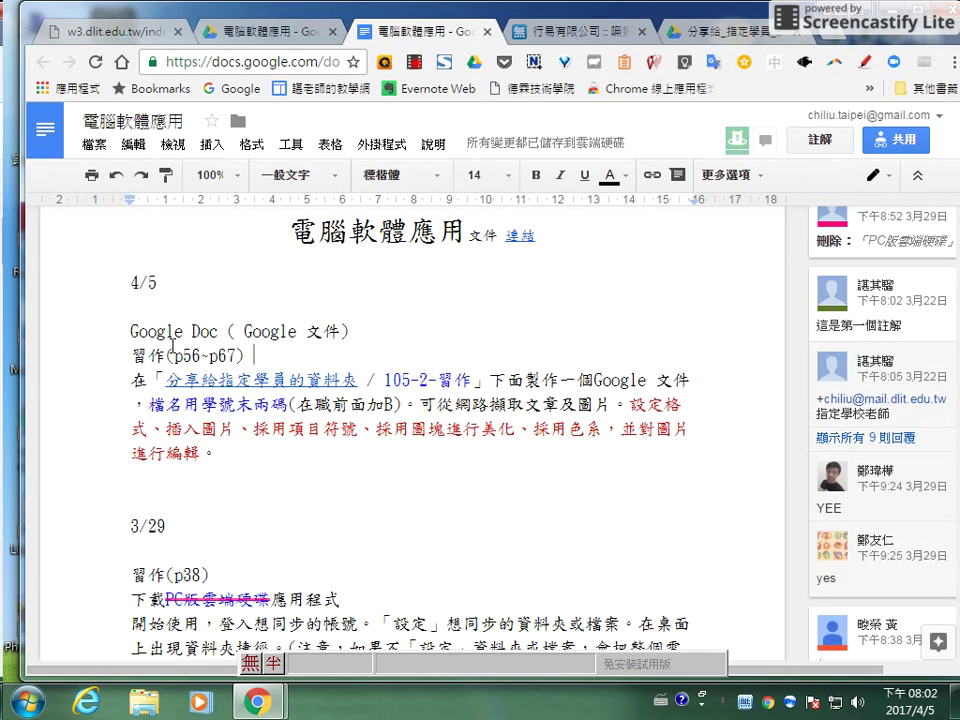
# Open the 105-2-習作 folder through the 分享給指定學員的資料夾 link in the 4/5 assignment notes.
pyautogui.moveTo(172, 354); pyautogui.dragTo(232, 354)
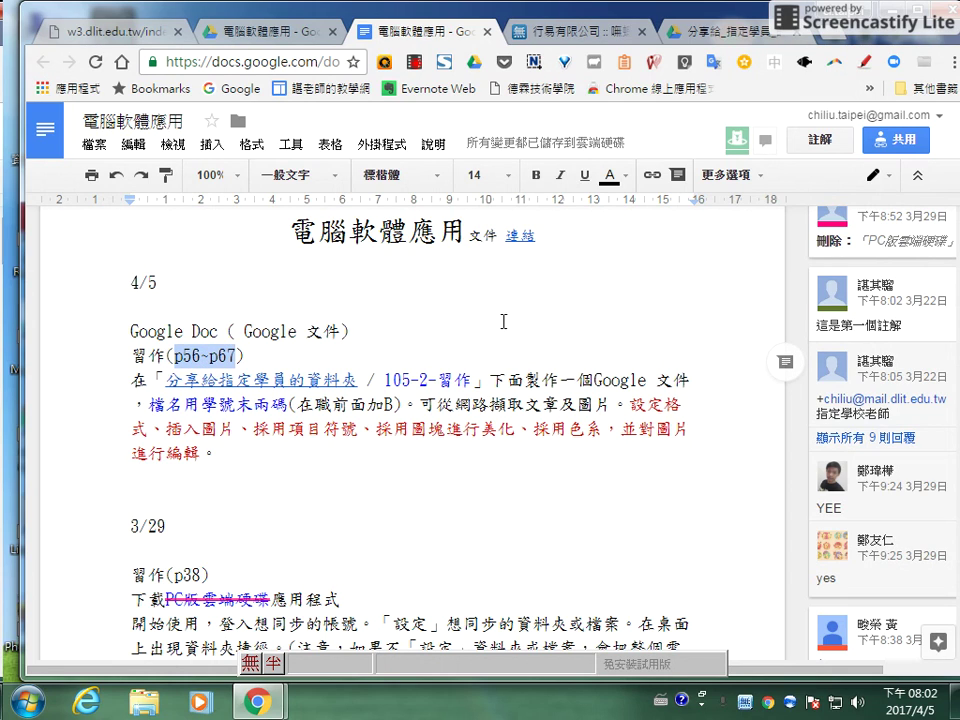
pyautogui.click(465, 309)
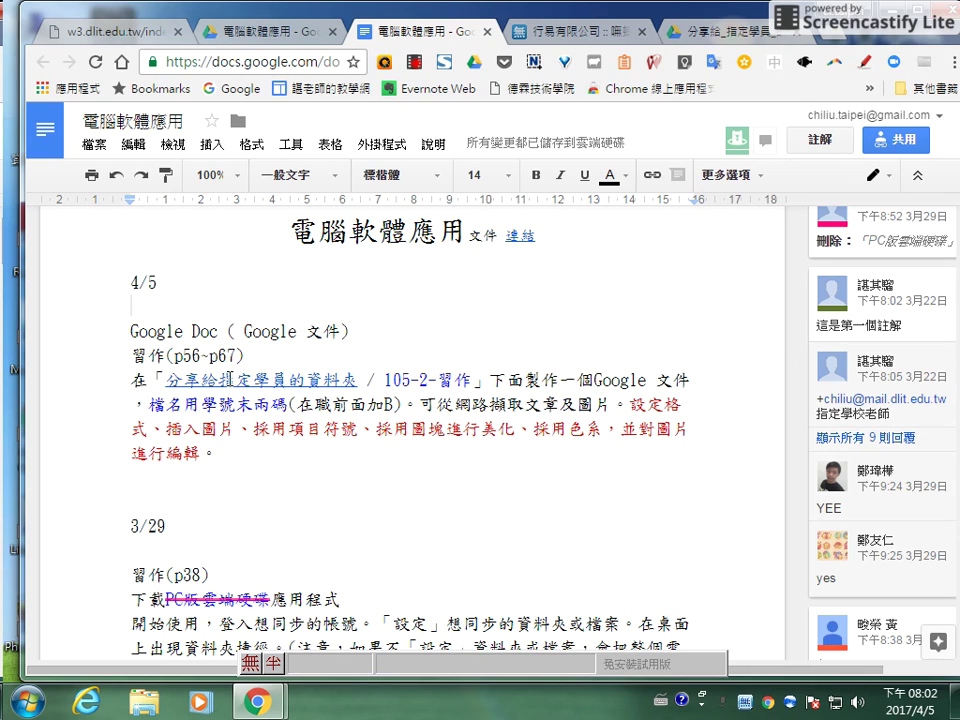
pyautogui.click(246, 383)
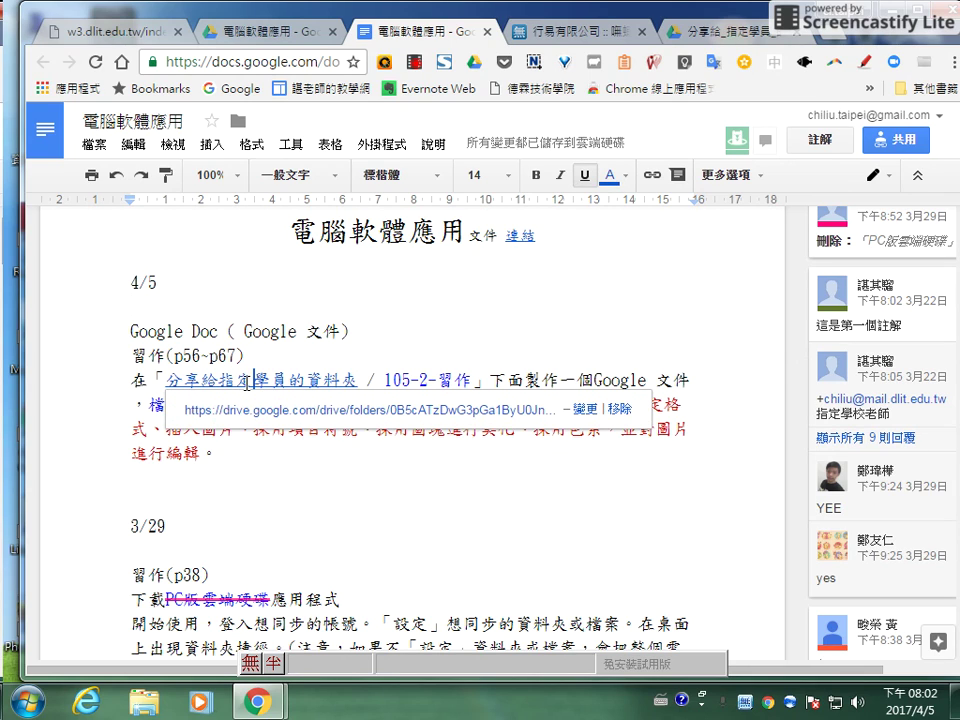
pyautogui.click(273, 421)
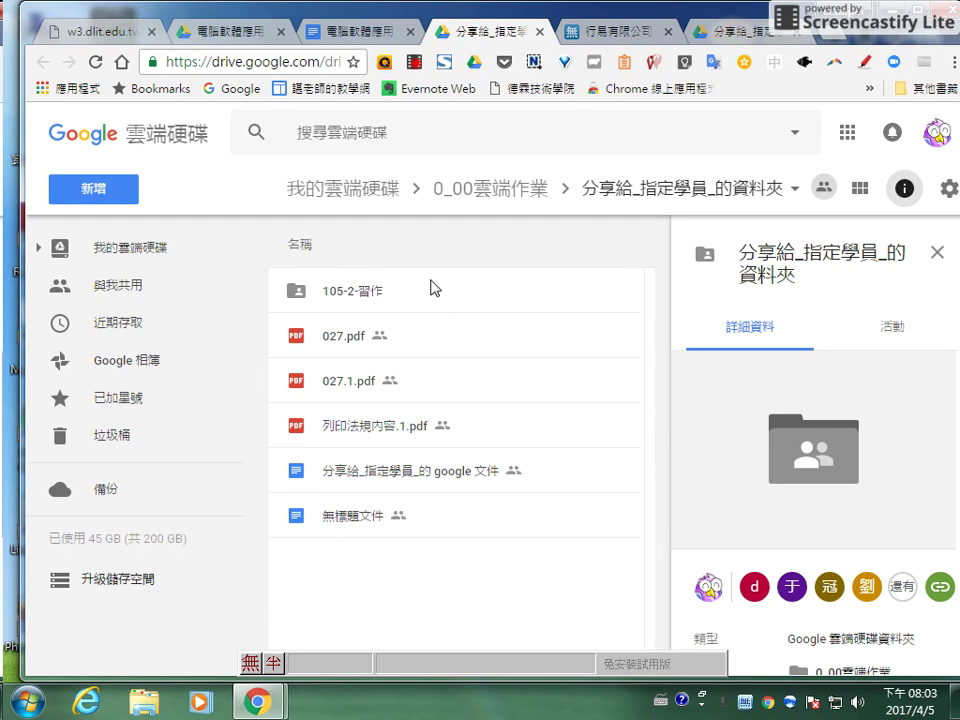
pyautogui.doubleClick(337, 295)
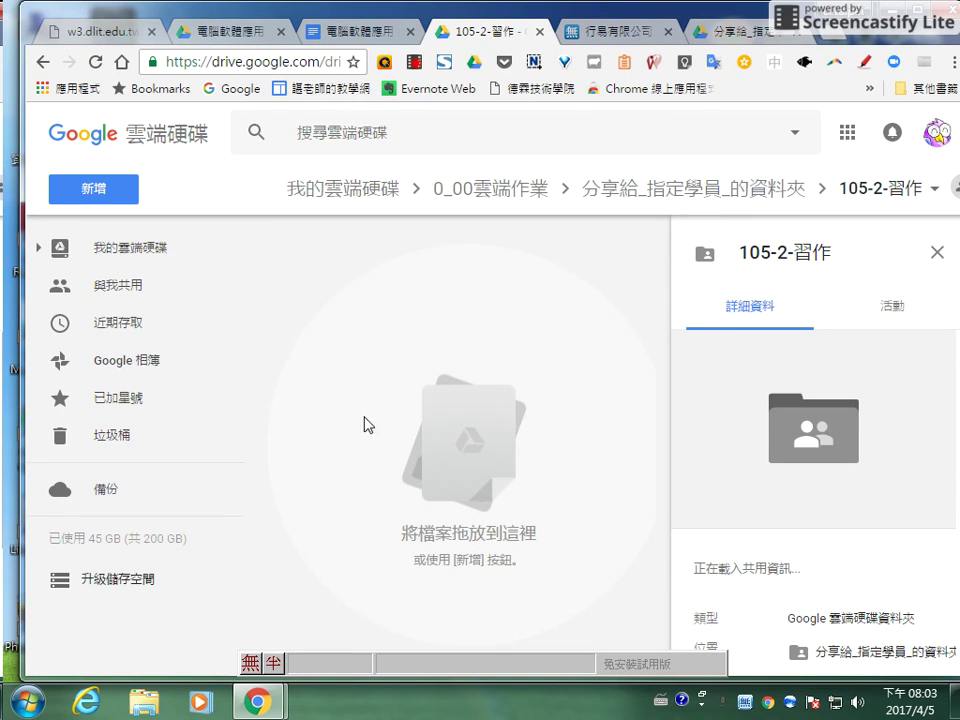
# Recheck the assignment notes and create a new Google Docs document in the shared 105-2-習作 folder.
pyautogui.click(352, 34)
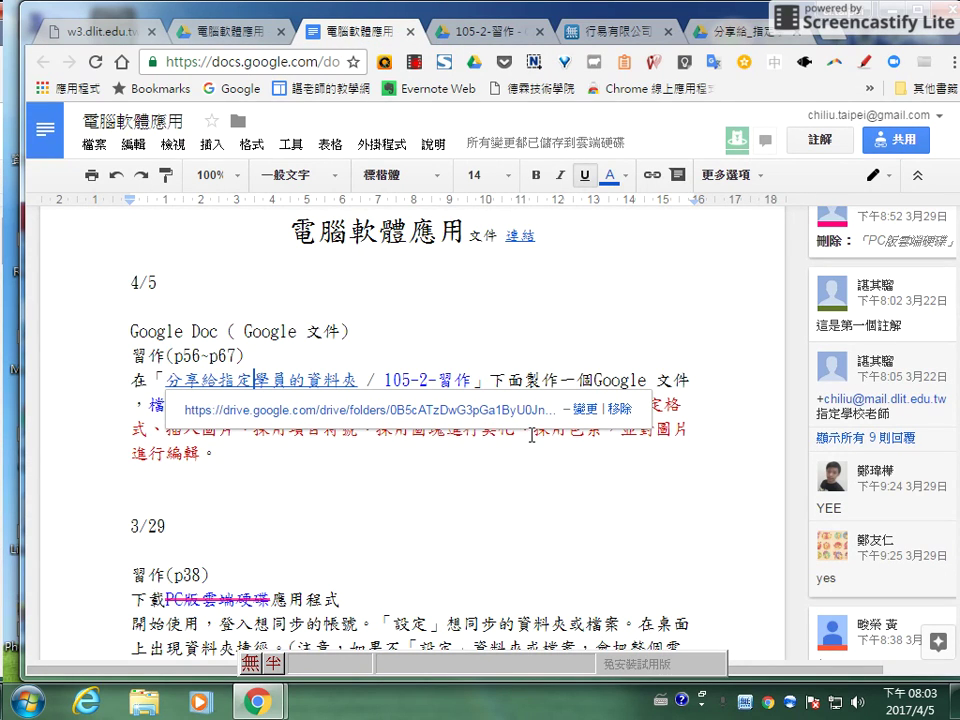
pyautogui.press('Up')
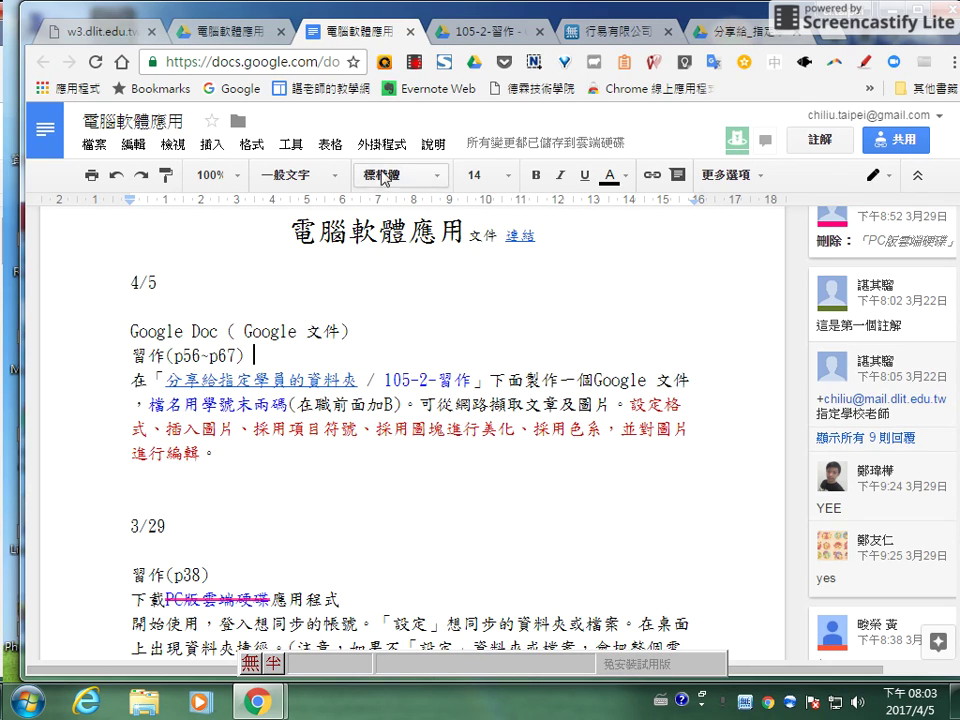
pyautogui.click(498, 38)
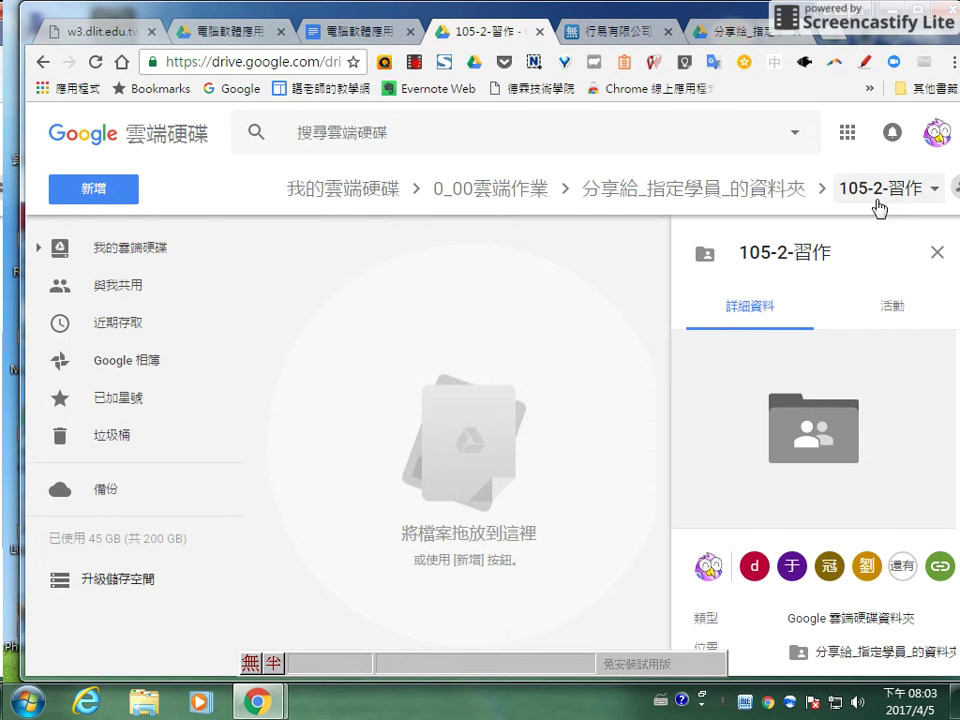
pyautogui.click(102, 200)
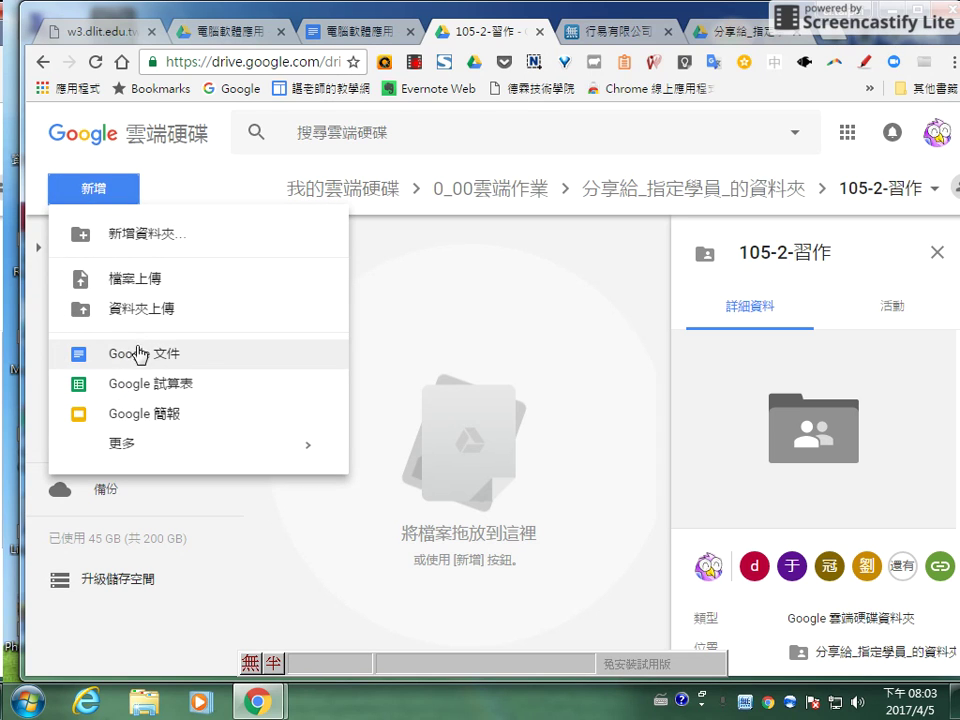
pyautogui.click(141, 366)
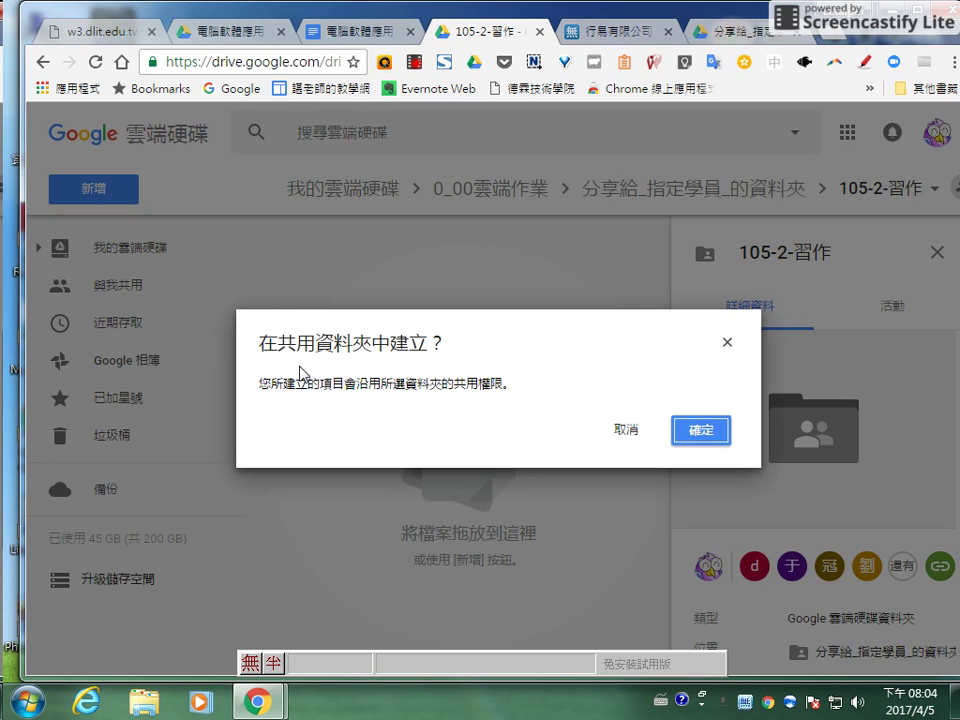
pyautogui.click(702, 431)
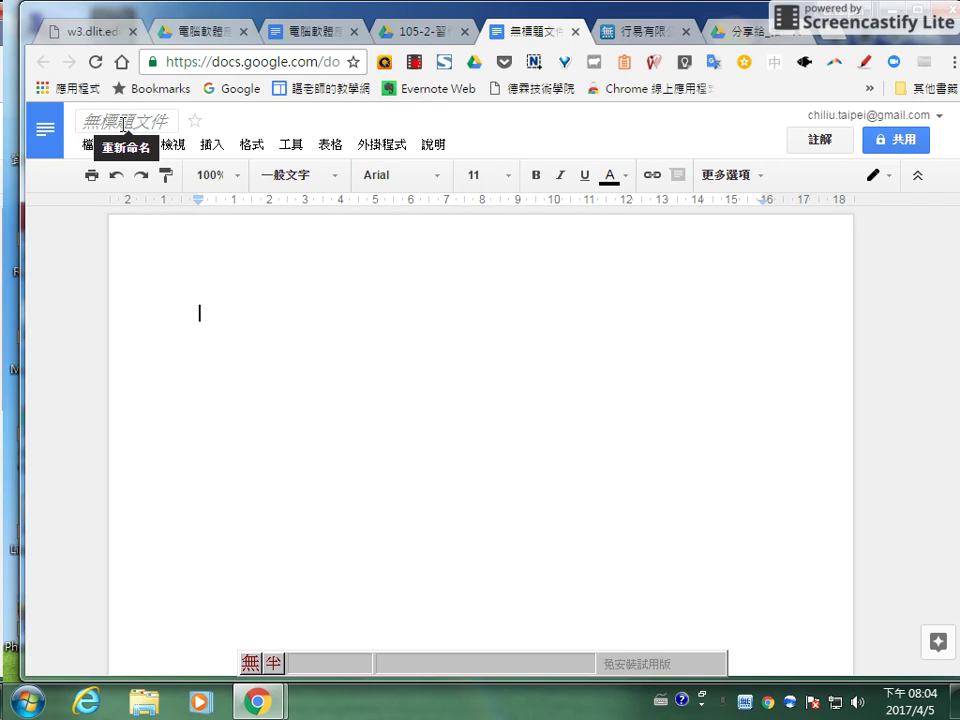
# Rename the untitled document as 99 and check its entry in the 105-2-習作 folder.
pyautogui.click(155, 121)
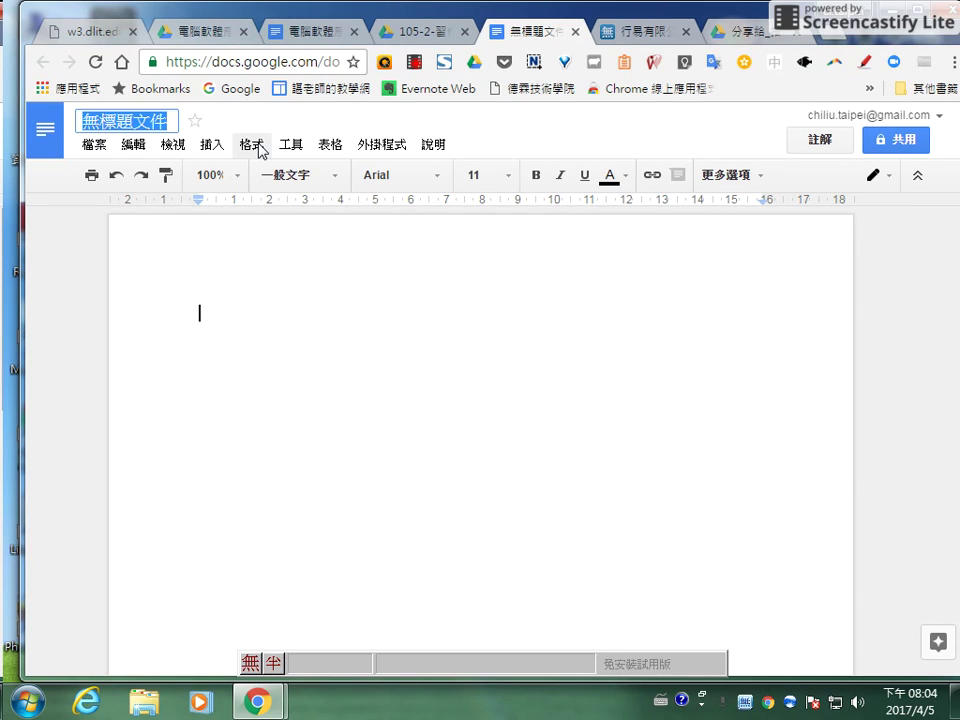
pyautogui.write('99')
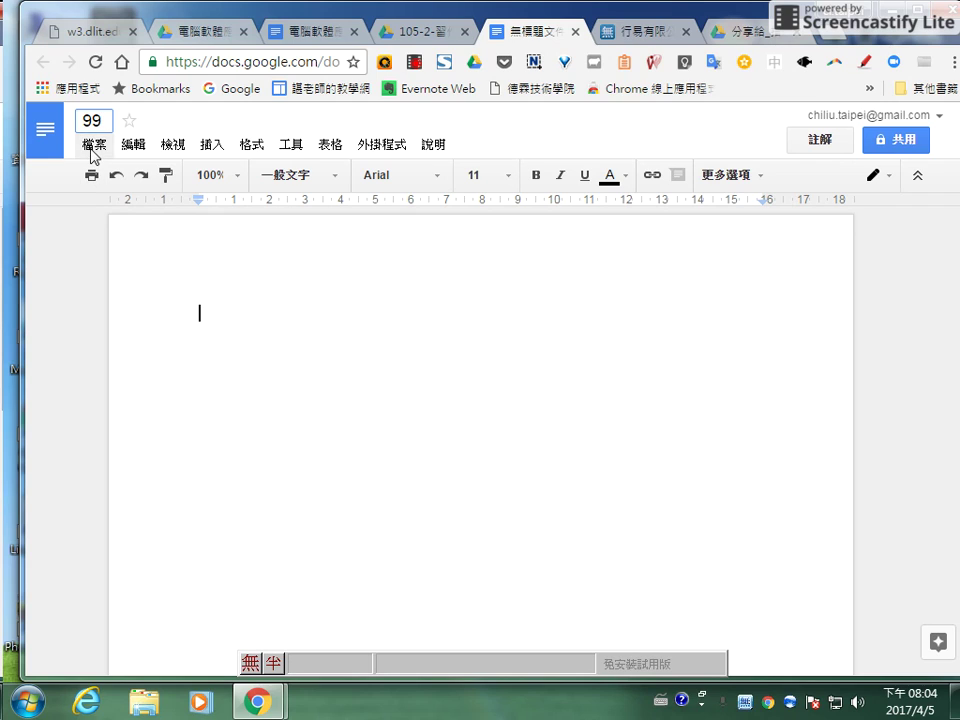
pyautogui.click(246, 337)
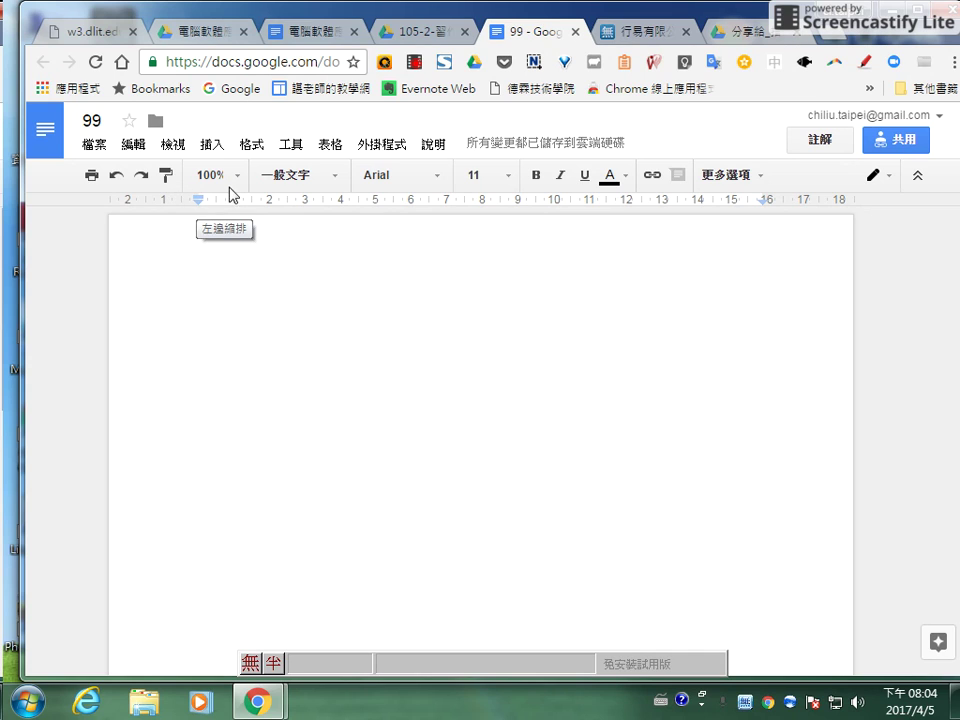
pyautogui.click(414, 33)
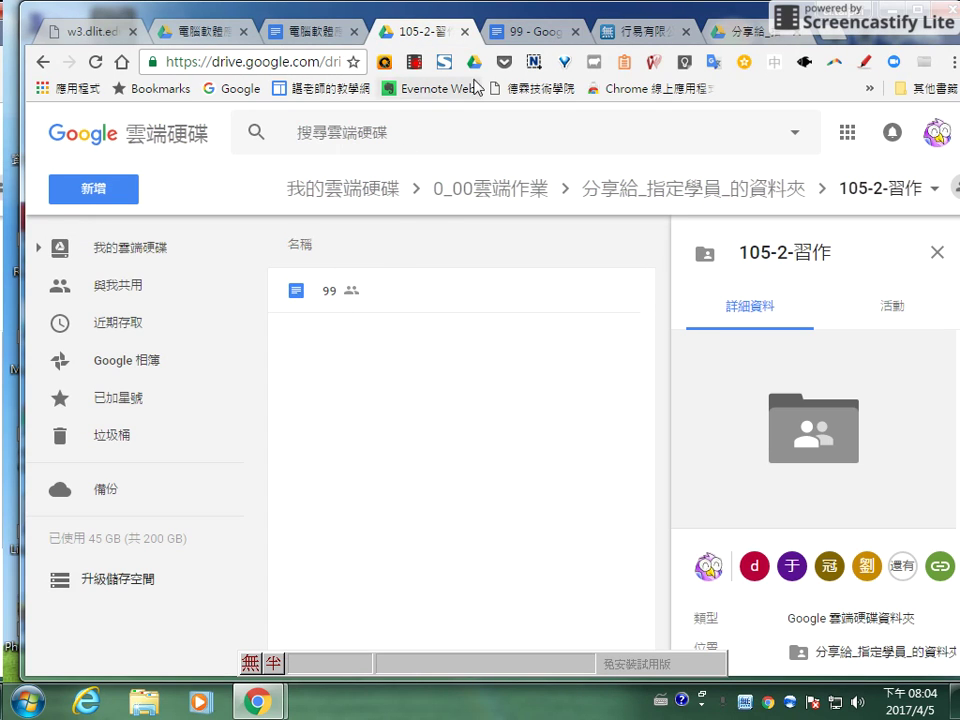
pyautogui.click(520, 35)
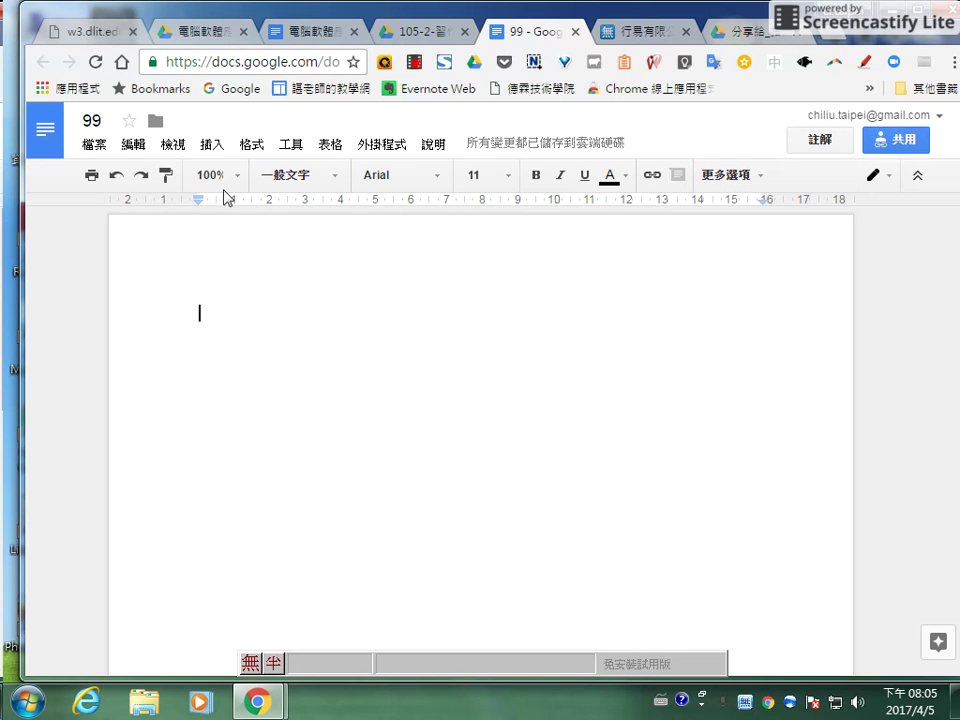
# Examine the file options and the sharing settings of document 99, leaving them as they are.
pyautogui.click(408, 38)
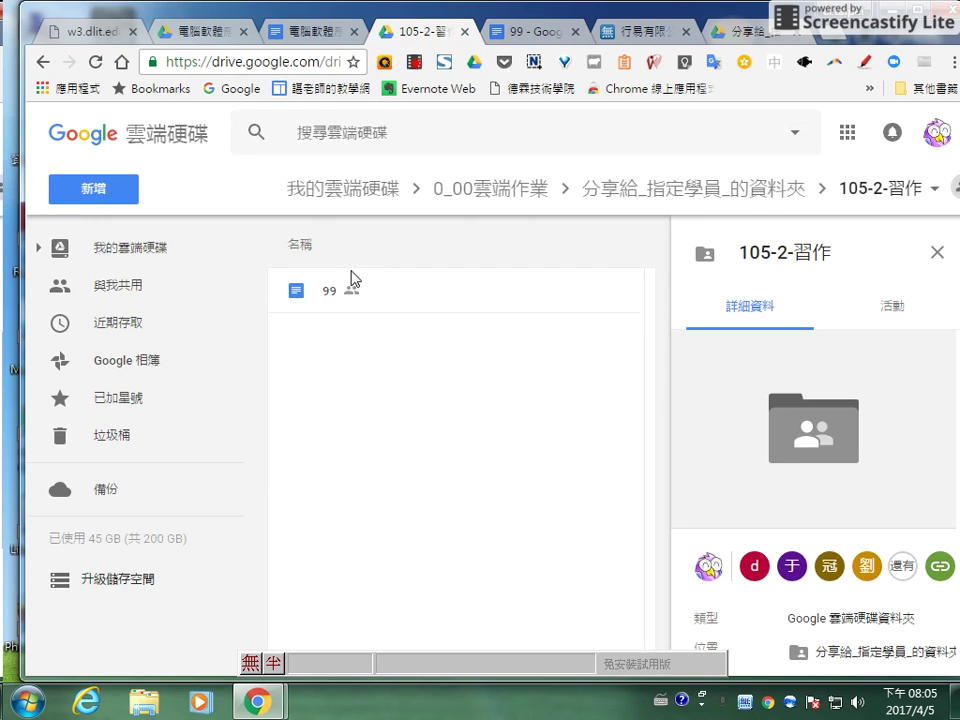
pyautogui.click(333, 293)
pyautogui.rightClick(335, 294)
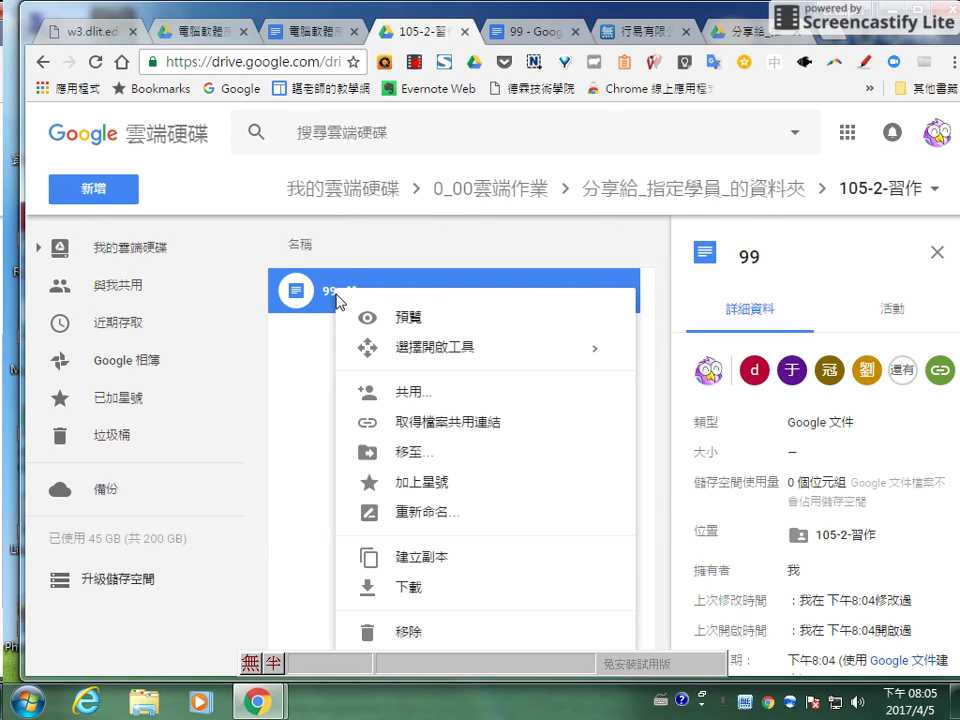
pyautogui.click(523, 35)
pyautogui.click(903, 141)
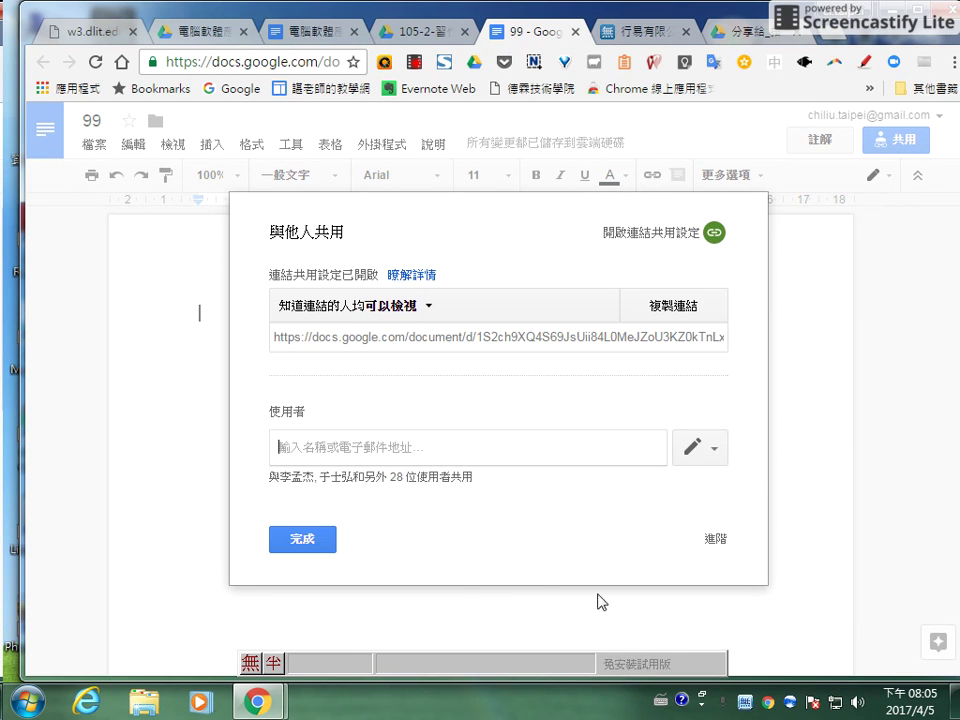
pyautogui.click(305, 545)
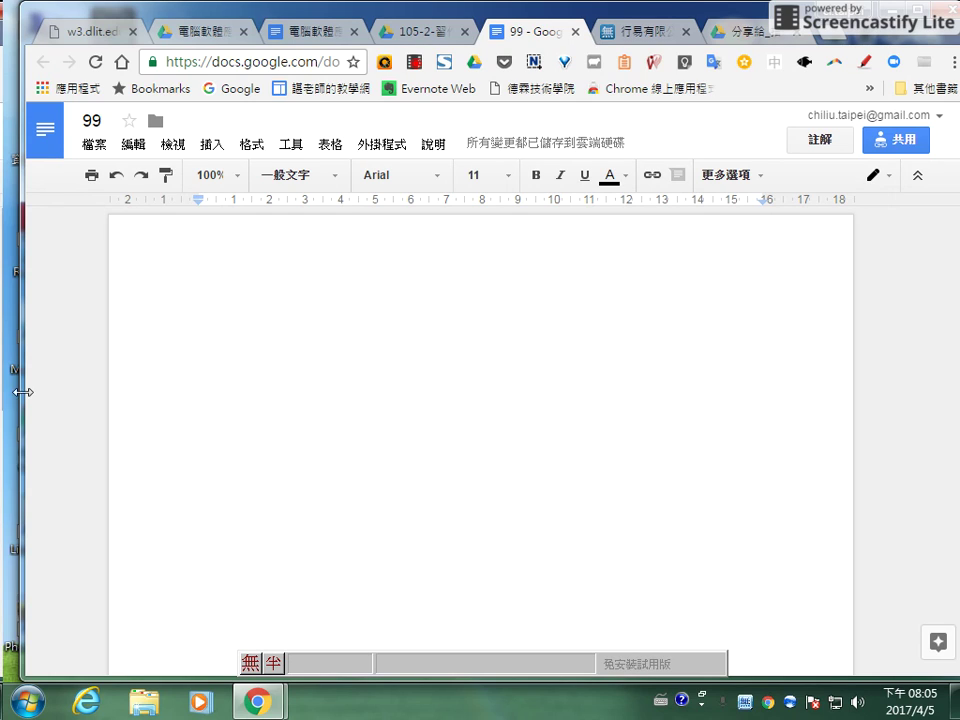
# Review the page range and printer destination options in document 99's print settings, and leave without printing.
pyautogui.click(91, 176)
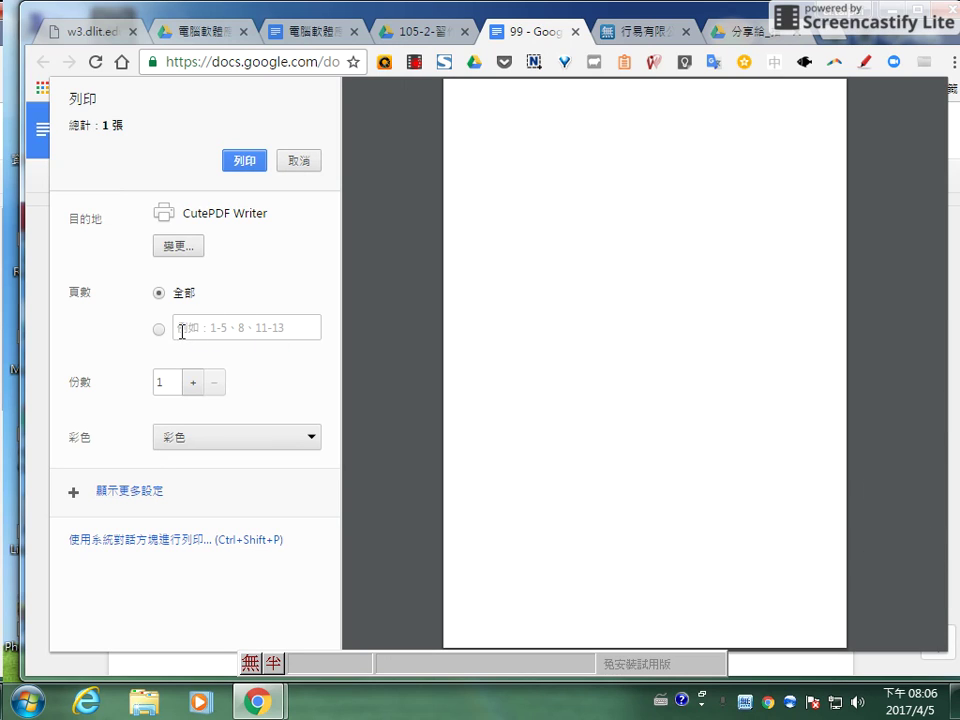
pyautogui.click(183, 329)
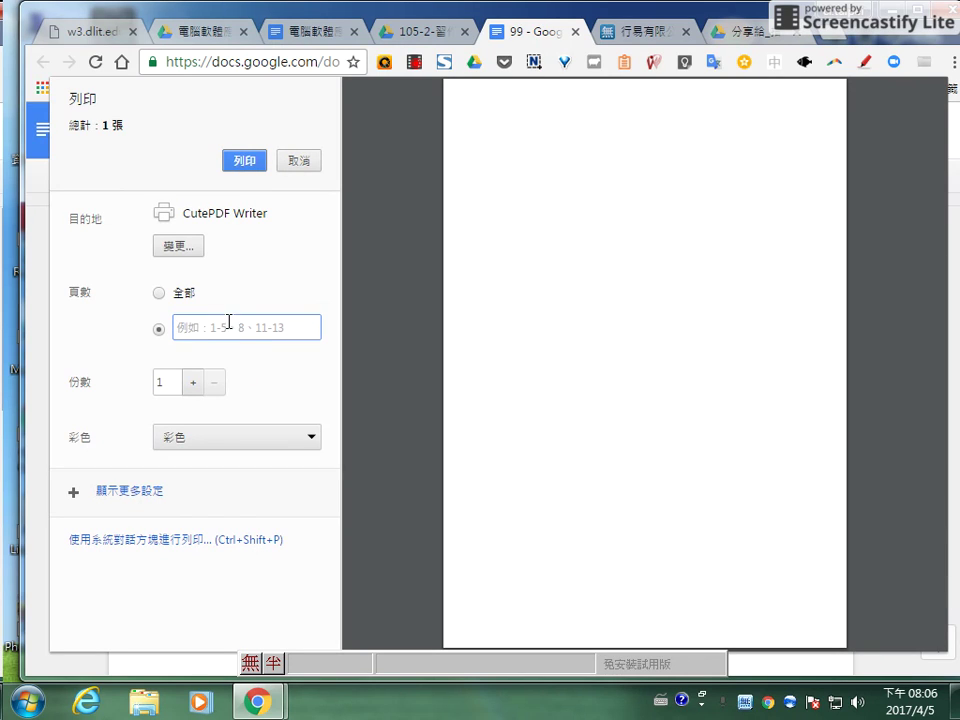
pyautogui.click(175, 247)
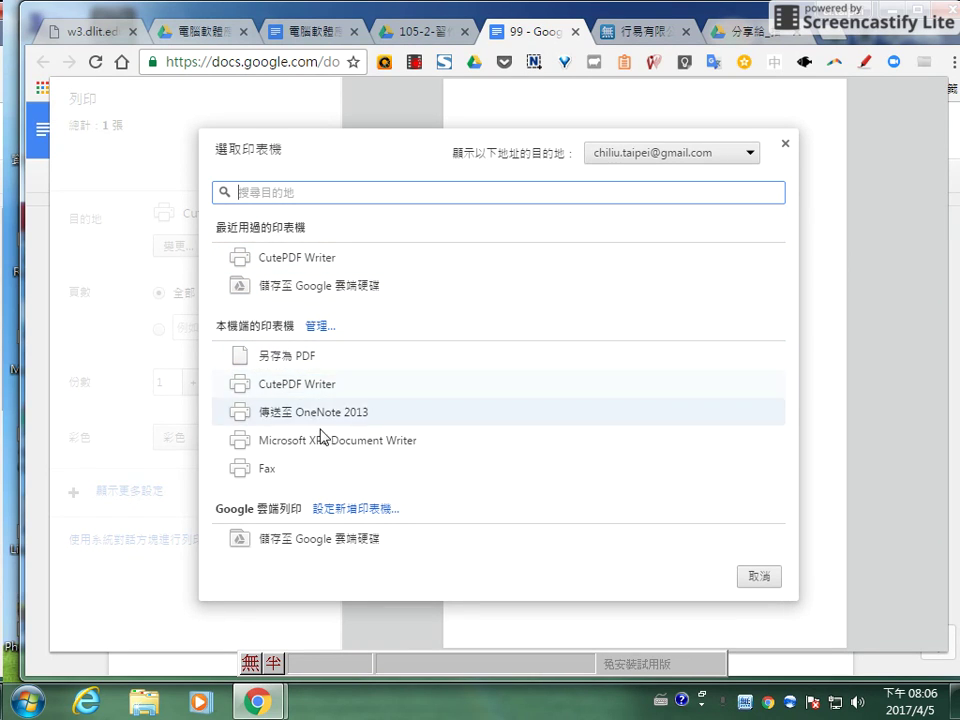
pyautogui.click(785, 148)
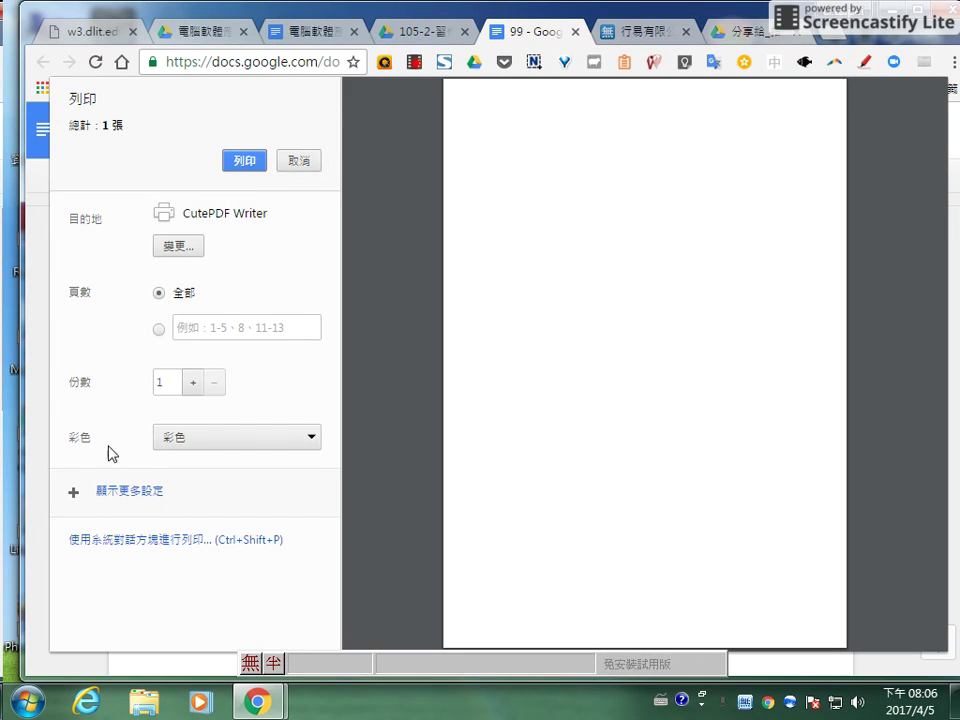
pyautogui.click(298, 161)
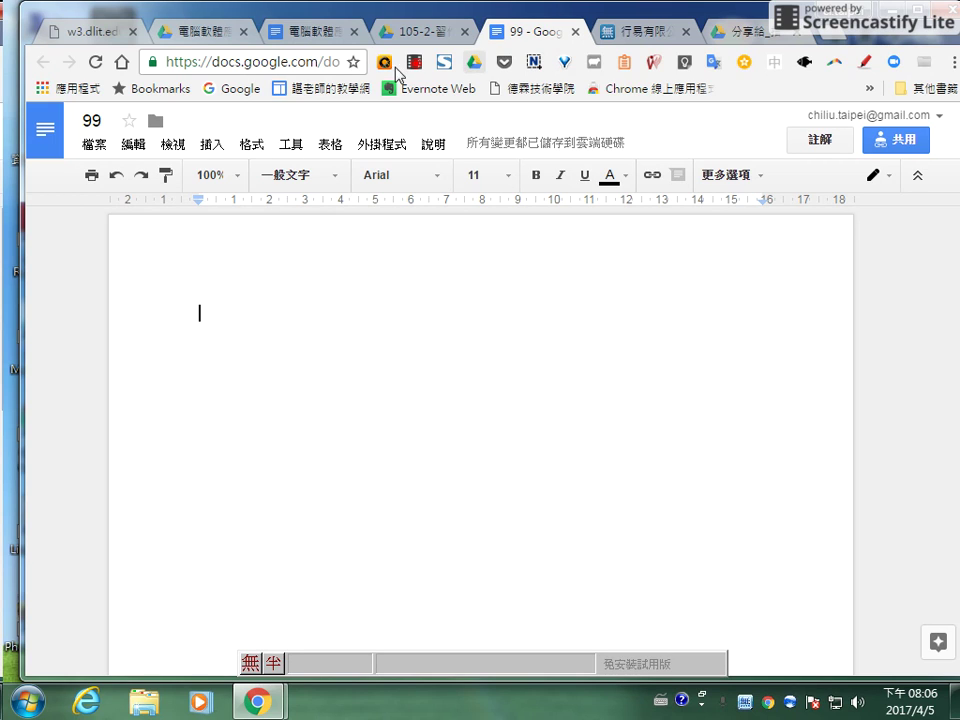
# Switch to the 德霖技術學院 website and open its 資訊服務 page.
pyautogui.click(75, 34)
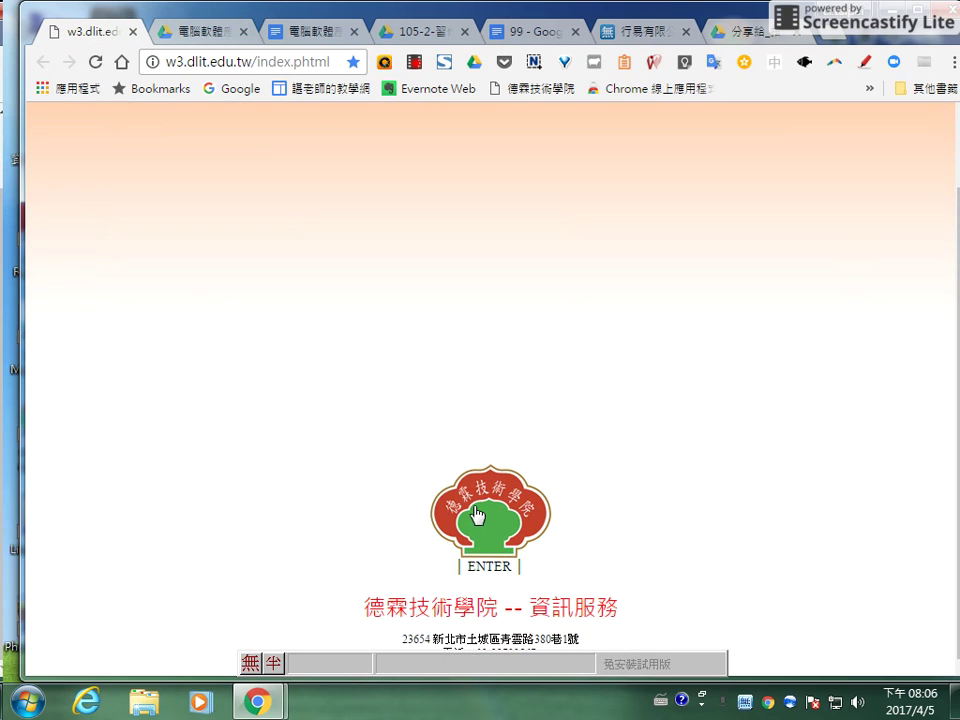
pyautogui.click(481, 569)
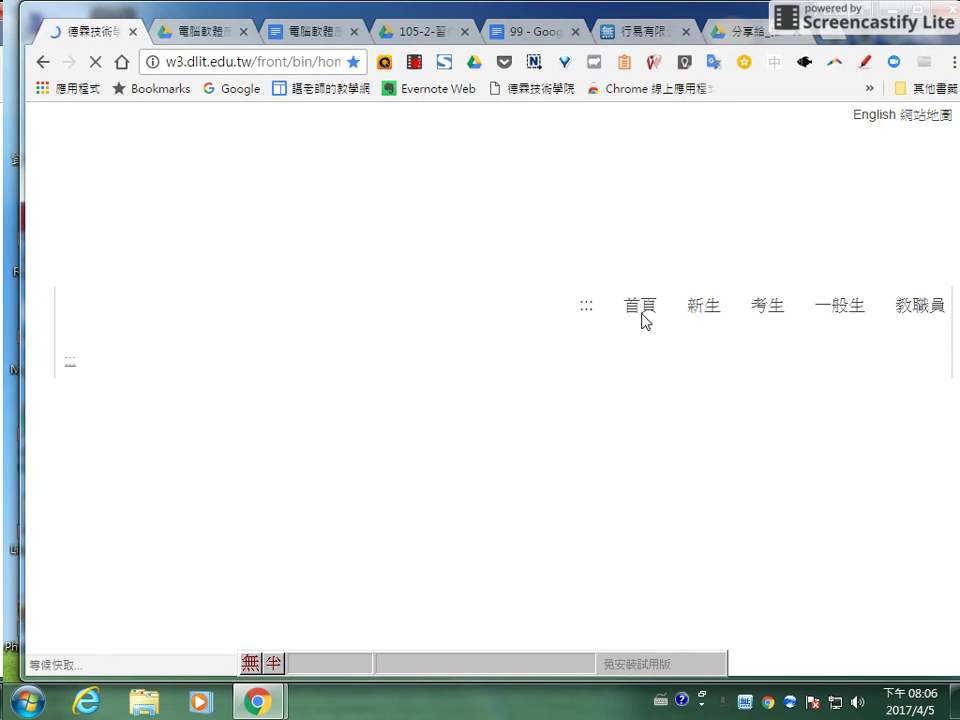
pyautogui.scroll(-1, 470, 290)
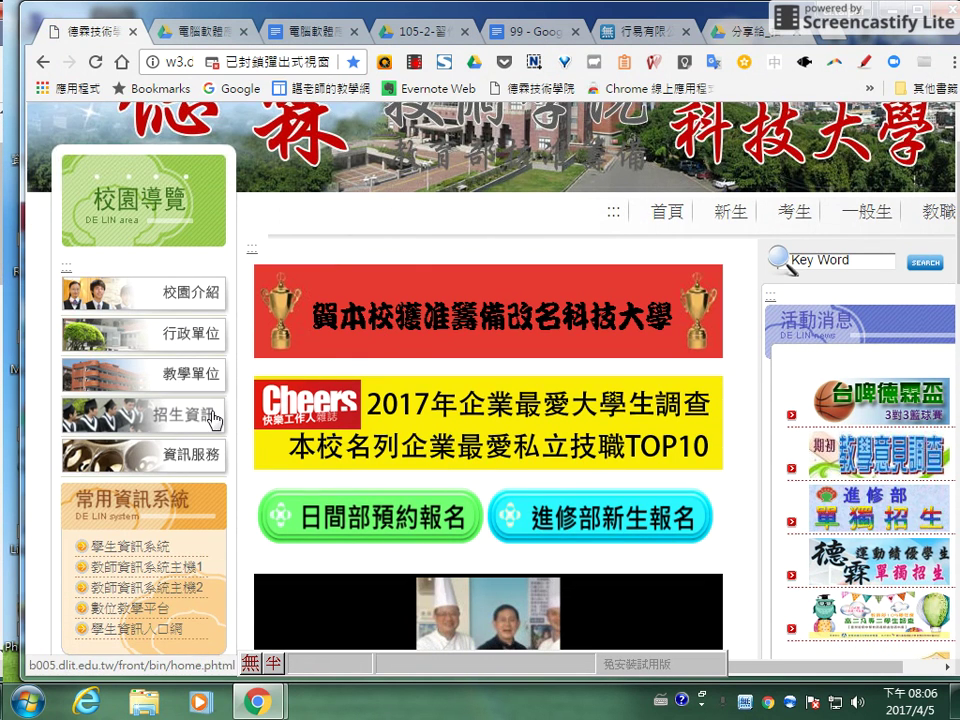
pyautogui.click(187, 458)
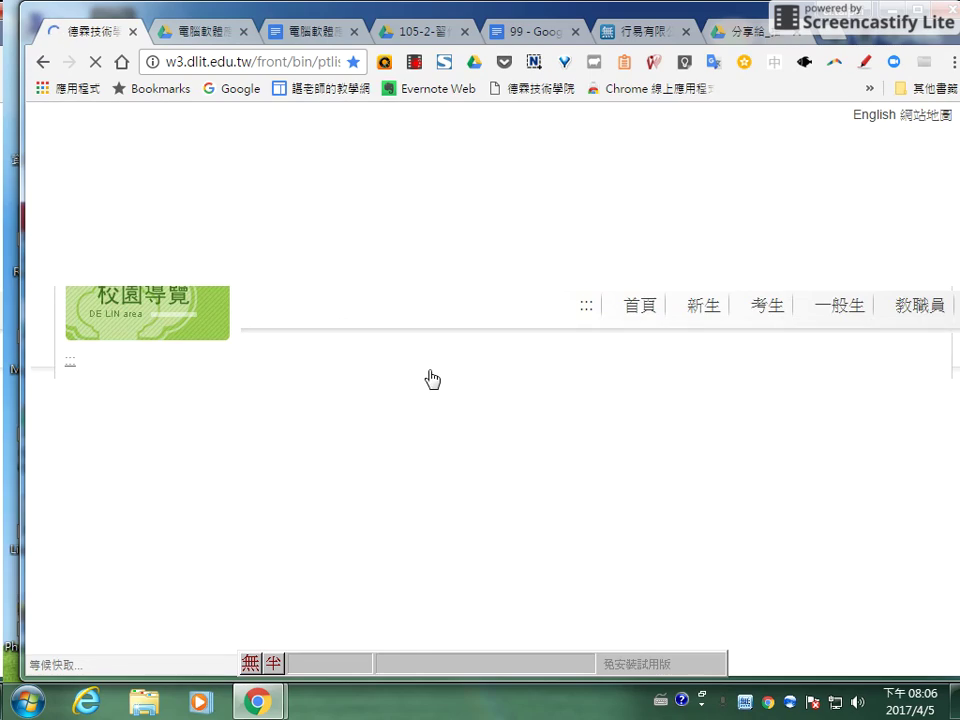
pyautogui.scroll(-3, 320, 210)
pyautogui.scroll(2, 320, 210)
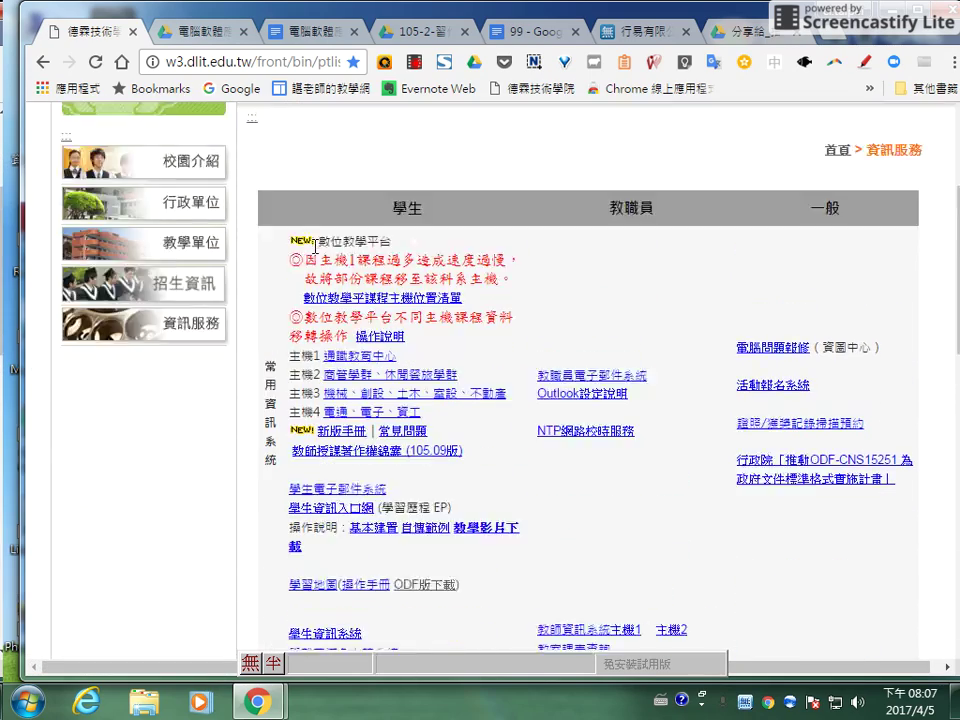
# Copy the 資訊服務 table text from the 常用資訊系統 section through the 教職員 entries of 常用資訊查詢.
pyautogui.moveTo(277, 274); pyautogui.dragTo(565, 183)
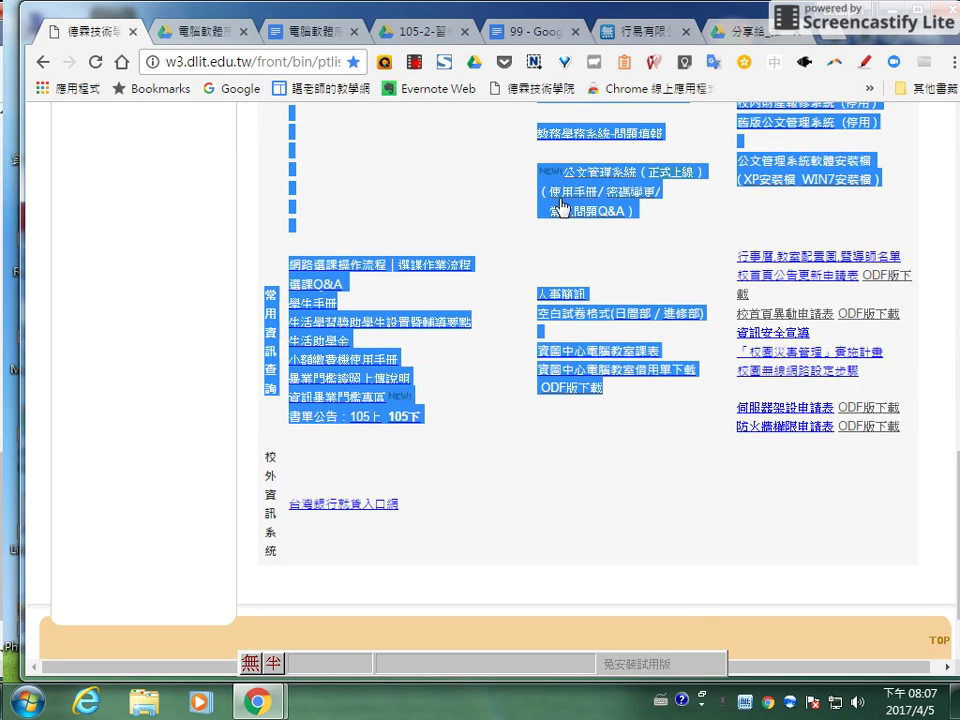
pyautogui.rightClick(565, 183)
pyautogui.click(316, 196)
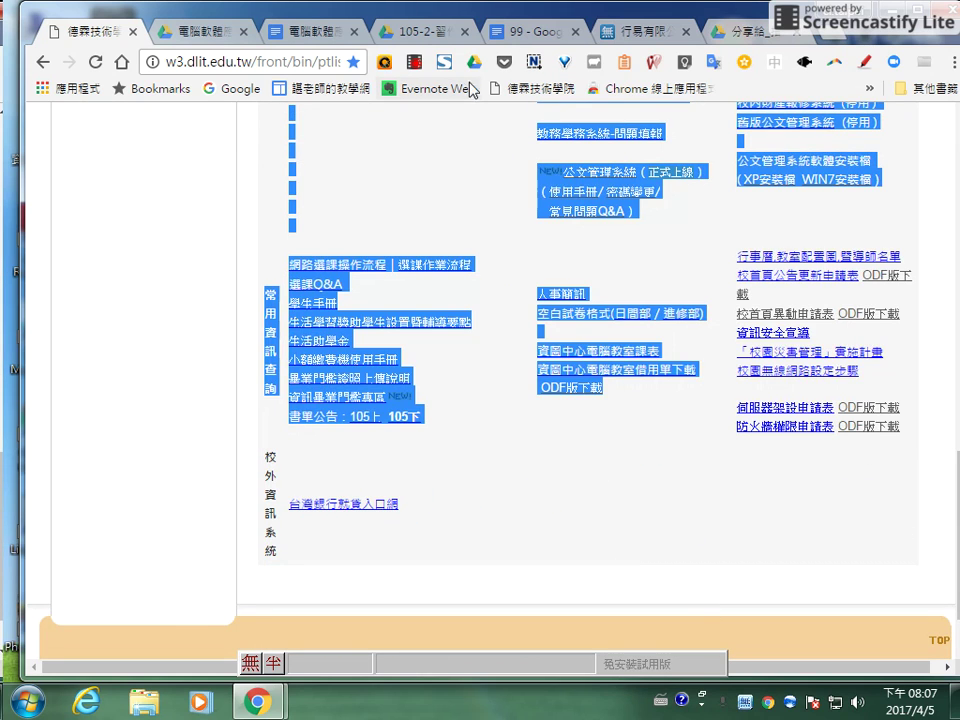
# Paste the copied web text without formatting into document 99.
pyautogui.click(538, 32)
pyautogui.rightClick(234, 352)
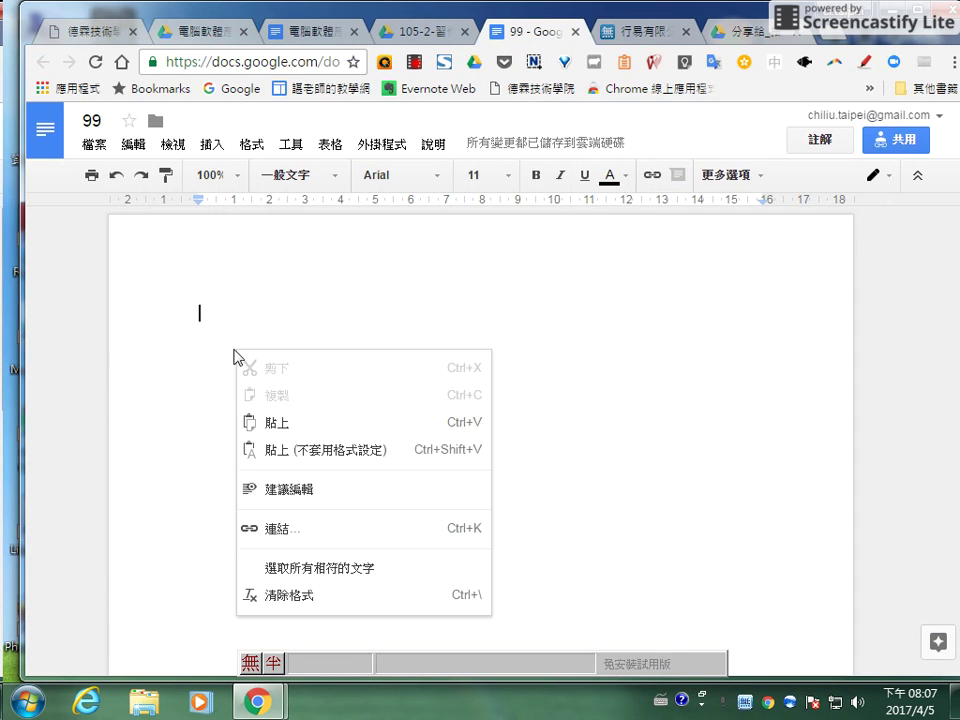
pyautogui.click(317, 456)
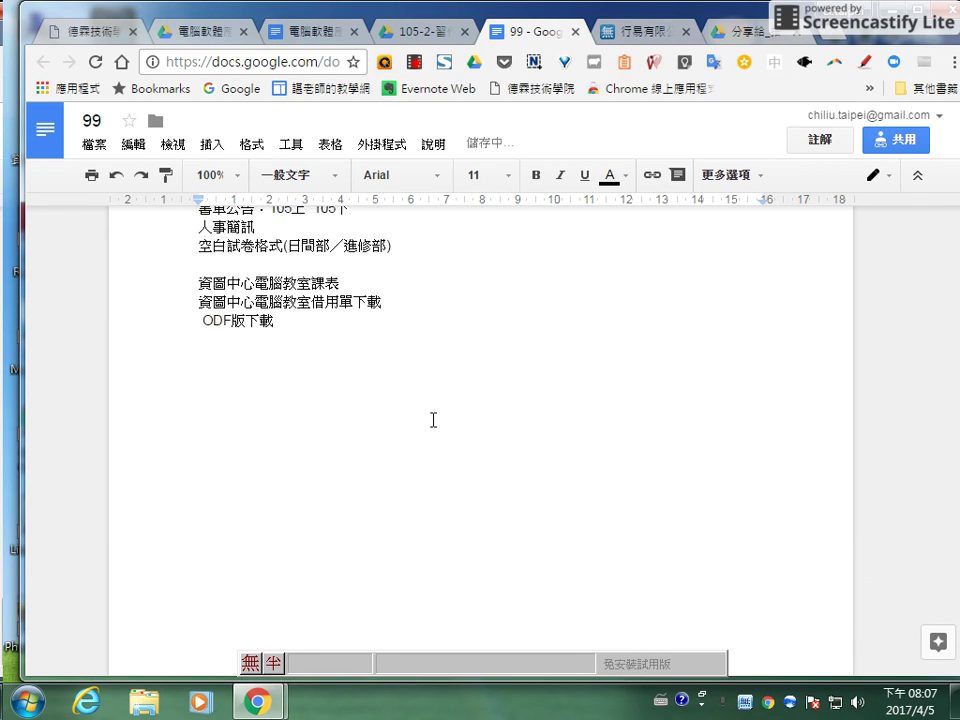
pyautogui.scroll(20, 433, 420)
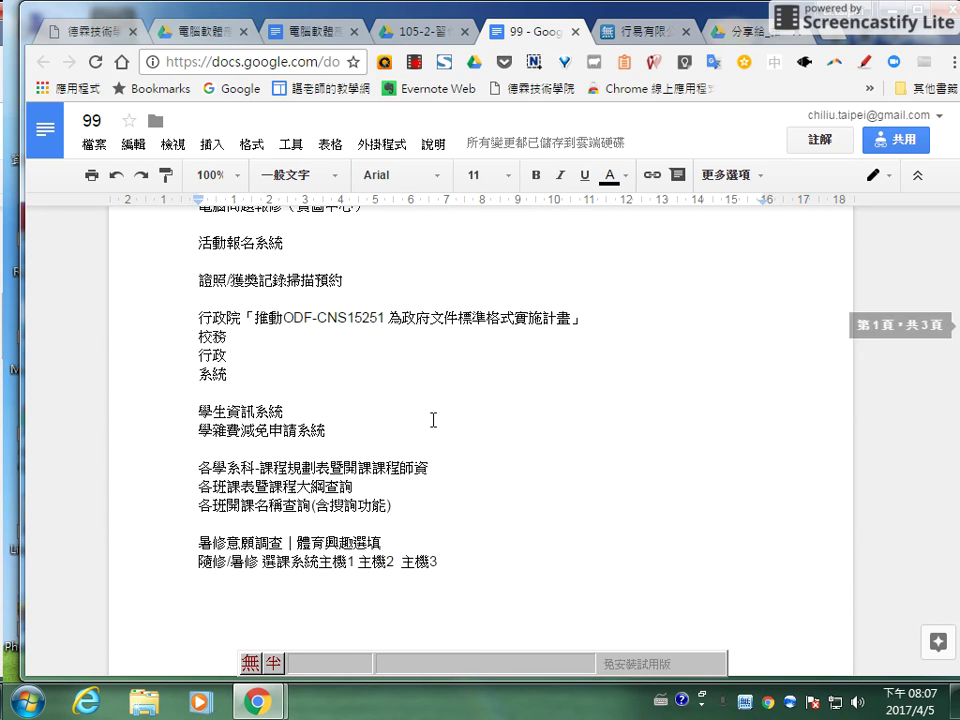
# Delete the stray 用 line at the beginning of document 99 so the text starts with 資訊.
pyautogui.scroll(10, 433, 420)
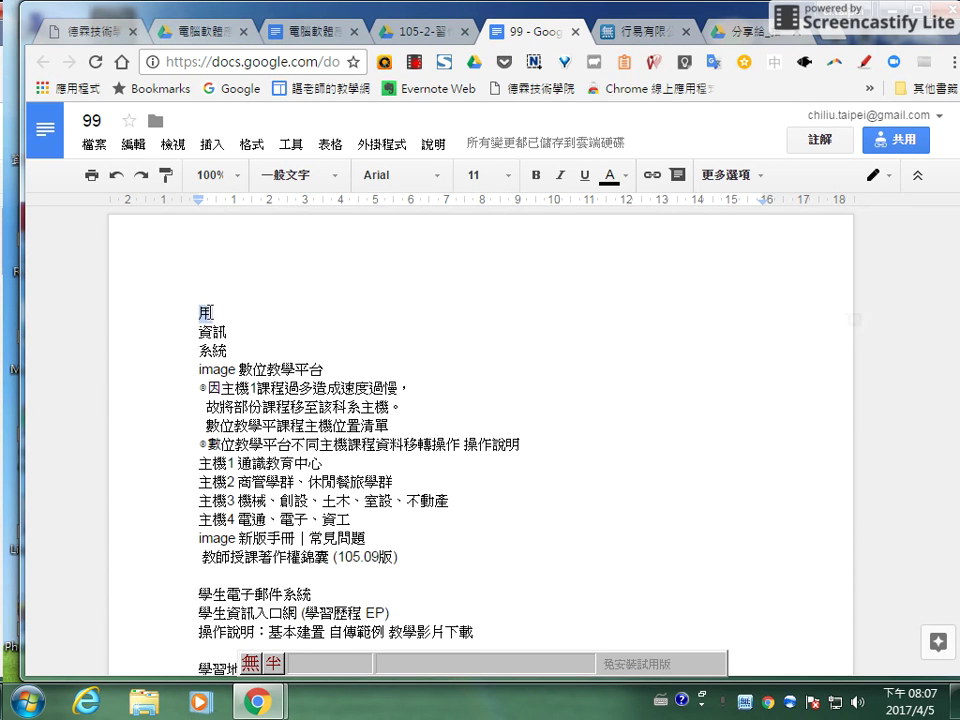
pyautogui.moveTo(199, 310); pyautogui.dragTo(225, 316)
pyautogui.press('BackSpace')
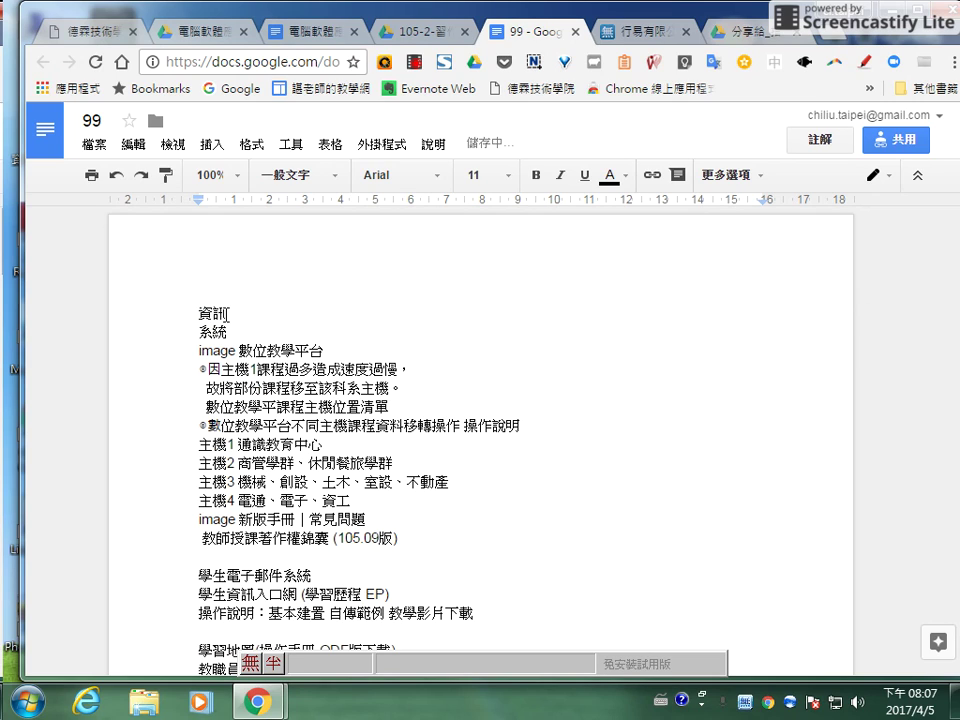
pyautogui.press('Home')
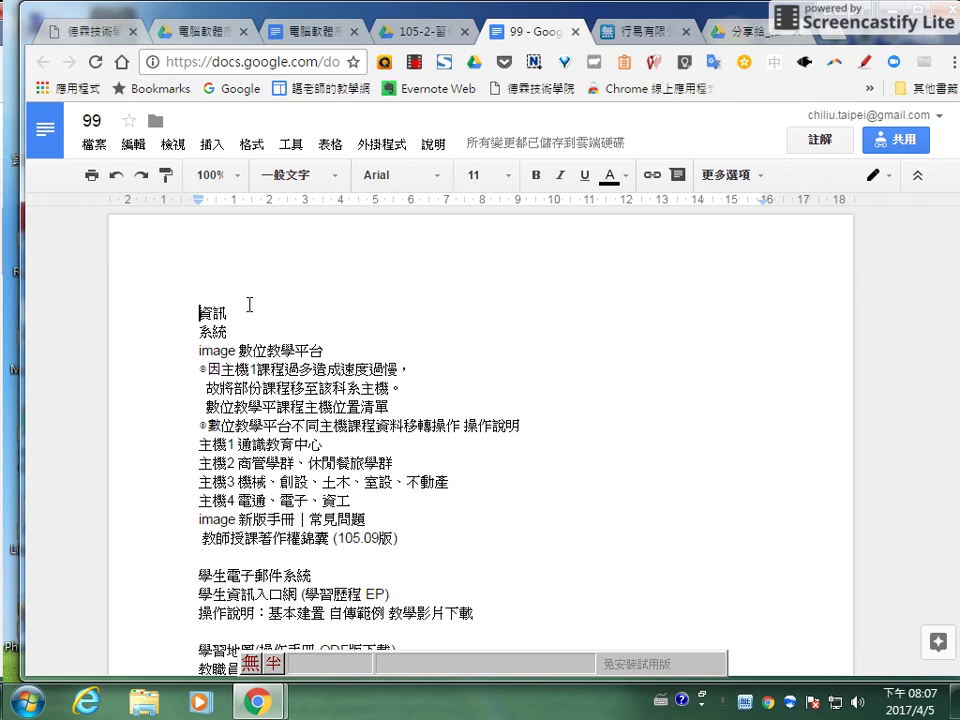
# View the document at 50% zoom, and return the zoom to 100%.
pyautogui.click(233, 178)
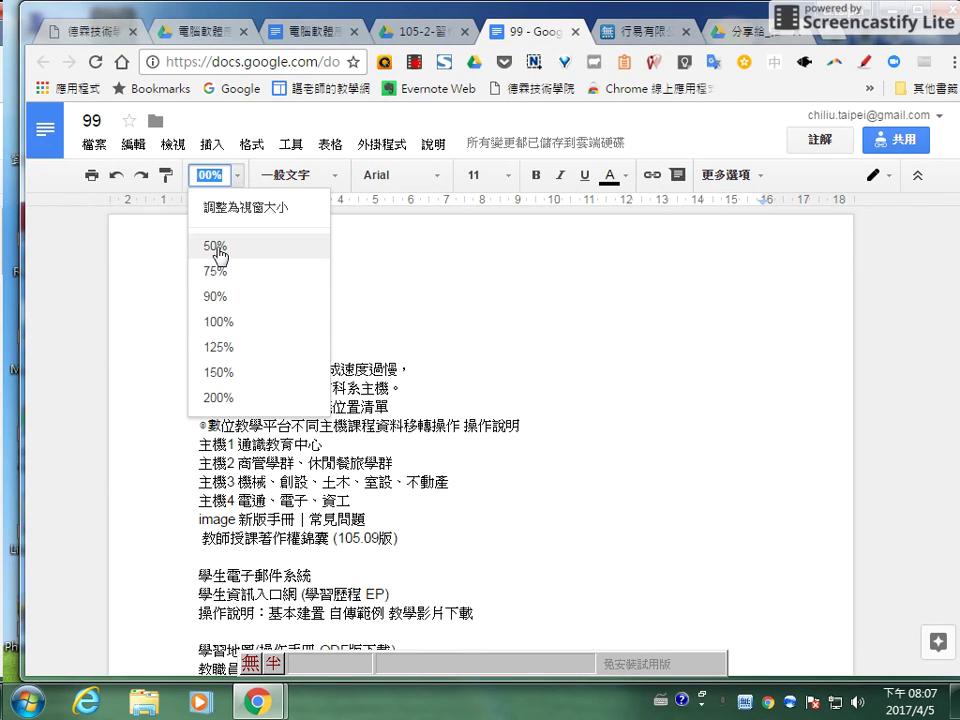
pyautogui.click(217, 250)
pyautogui.click(236, 180)
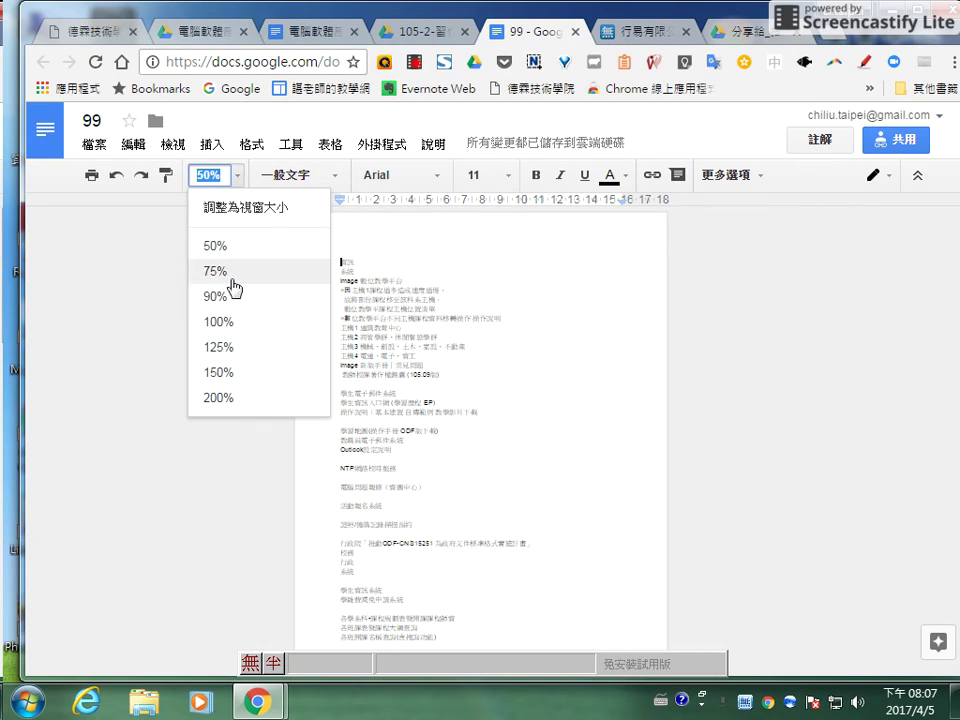
pyautogui.click(224, 323)
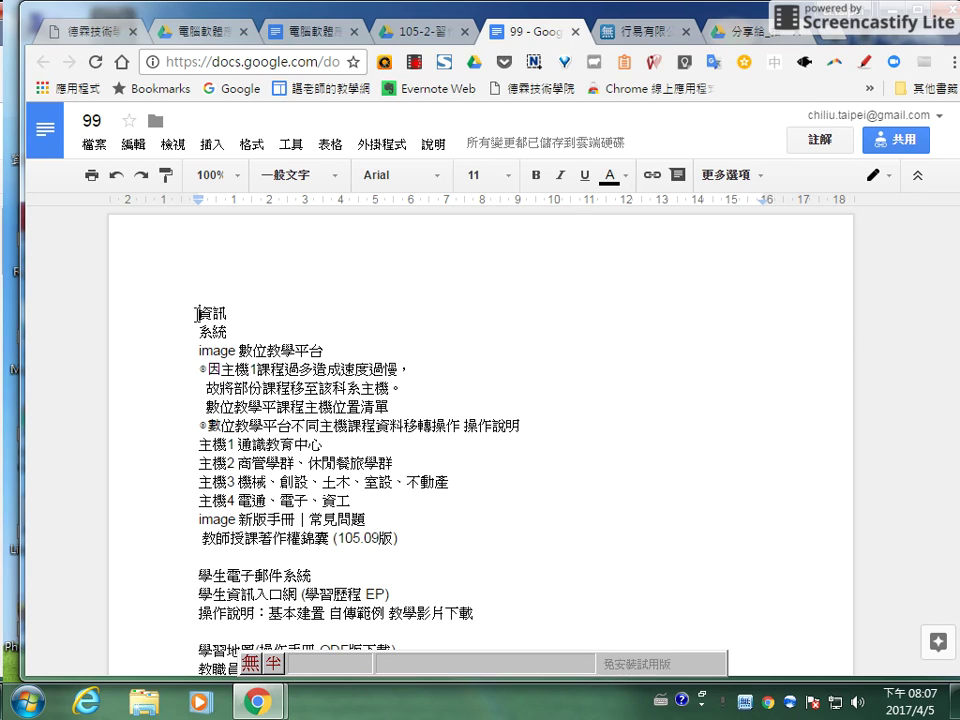
# Set the font of the text from 資訊 through the 主機2 line to 標楷體.
pyautogui.moveTo(197, 318); pyautogui.dragTo(551, 462)
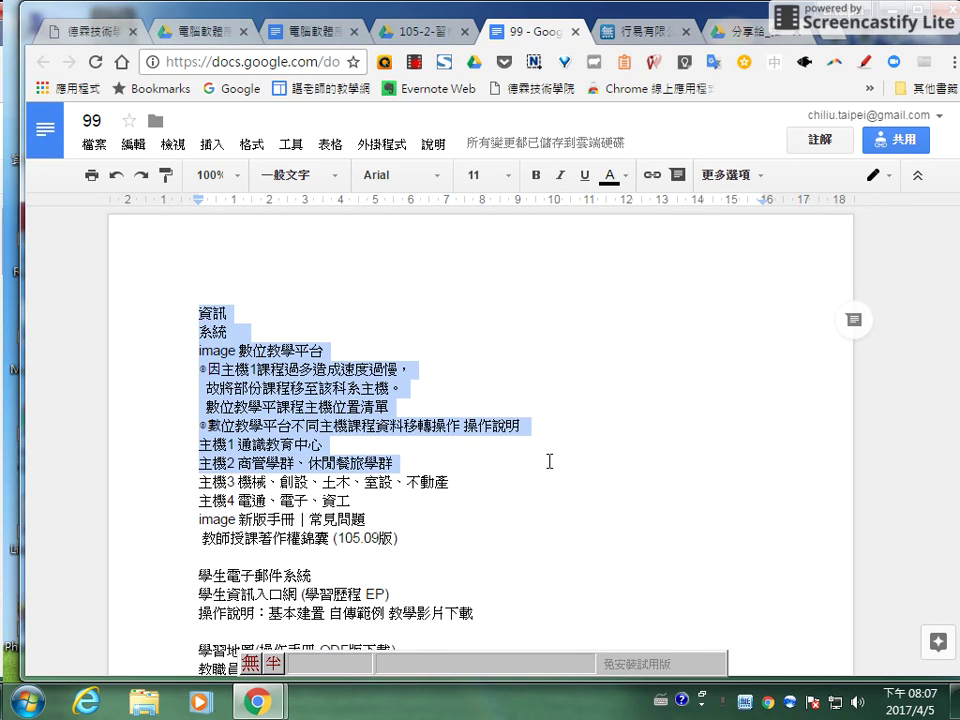
pyautogui.click(436, 180)
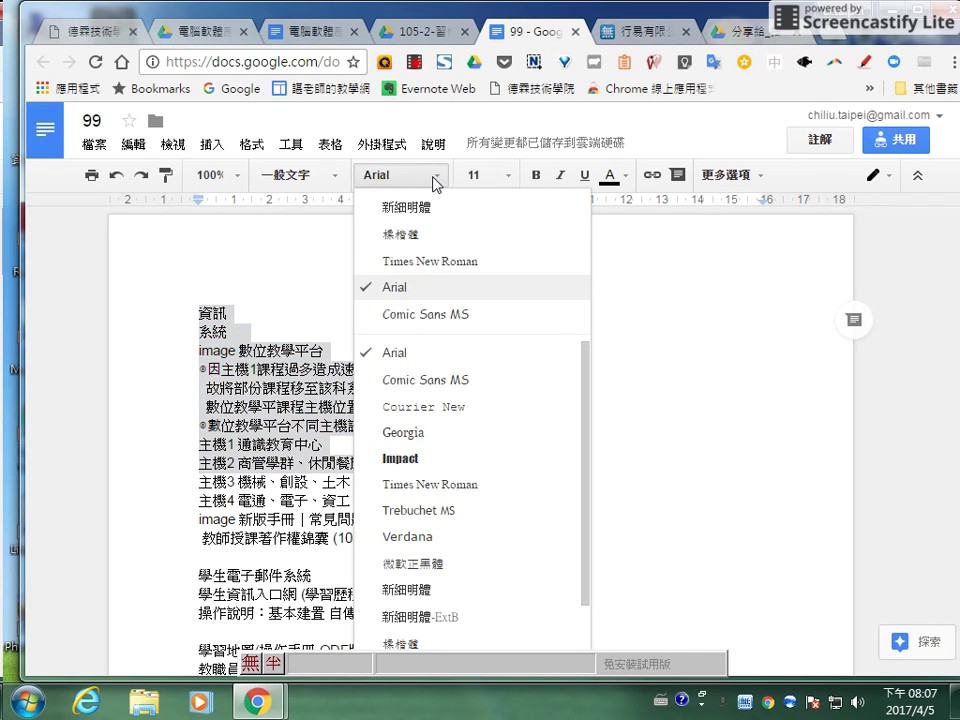
pyautogui.click(392, 248)
pyautogui.click(583, 298)
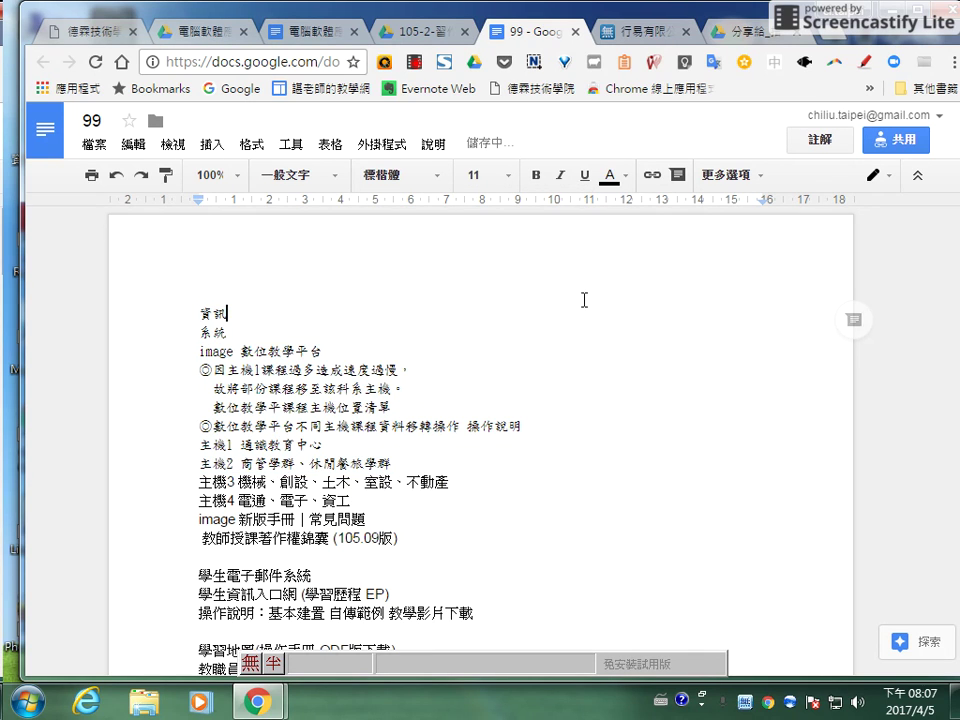
# Insert two blank lines between the 主機2 and 主機3 lines.
pyautogui.scroll(-3, 611, 306)
pyautogui.scroll(2, 408, 320)
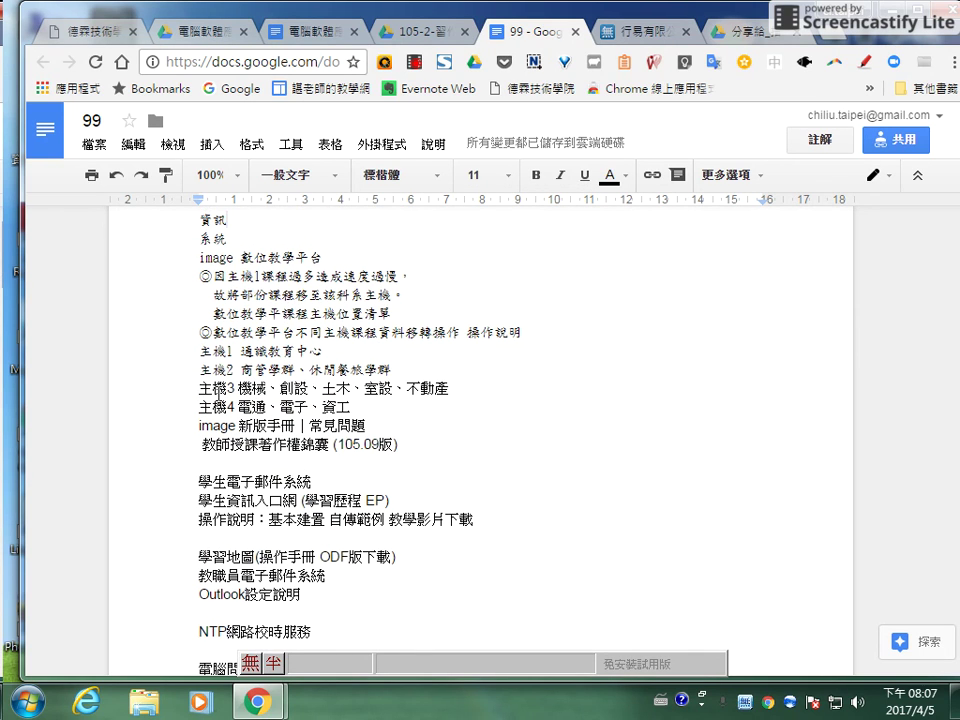
pyautogui.click(198, 387)
pyautogui.press('Return')
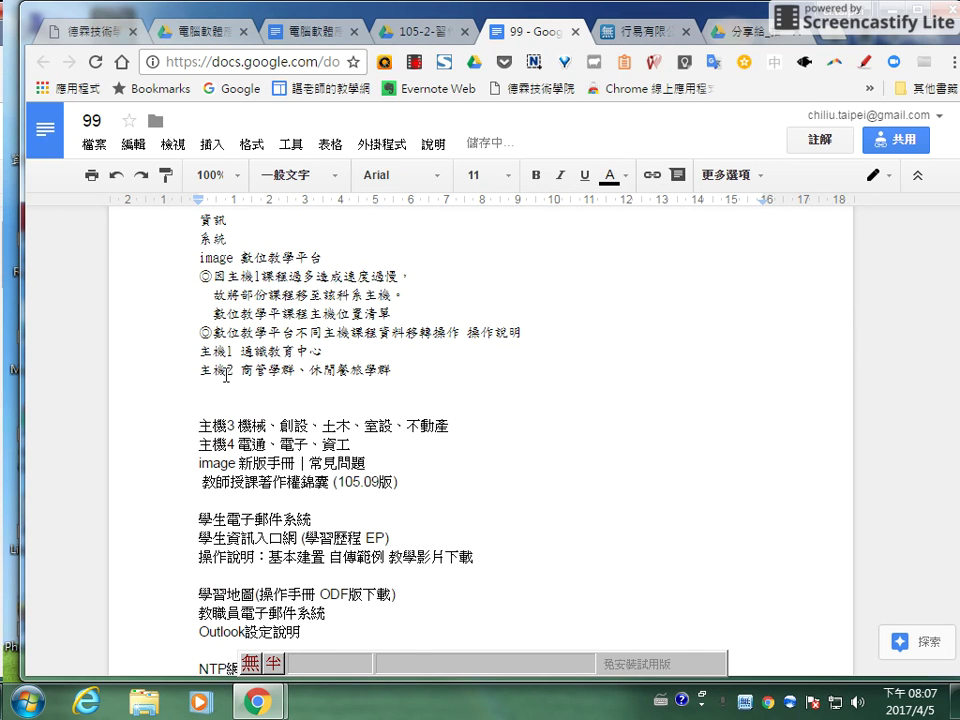
# Set the font size of the lines from image 數位教學平台 through 主機2 to 14.
pyautogui.scroll(2, 276, 309)
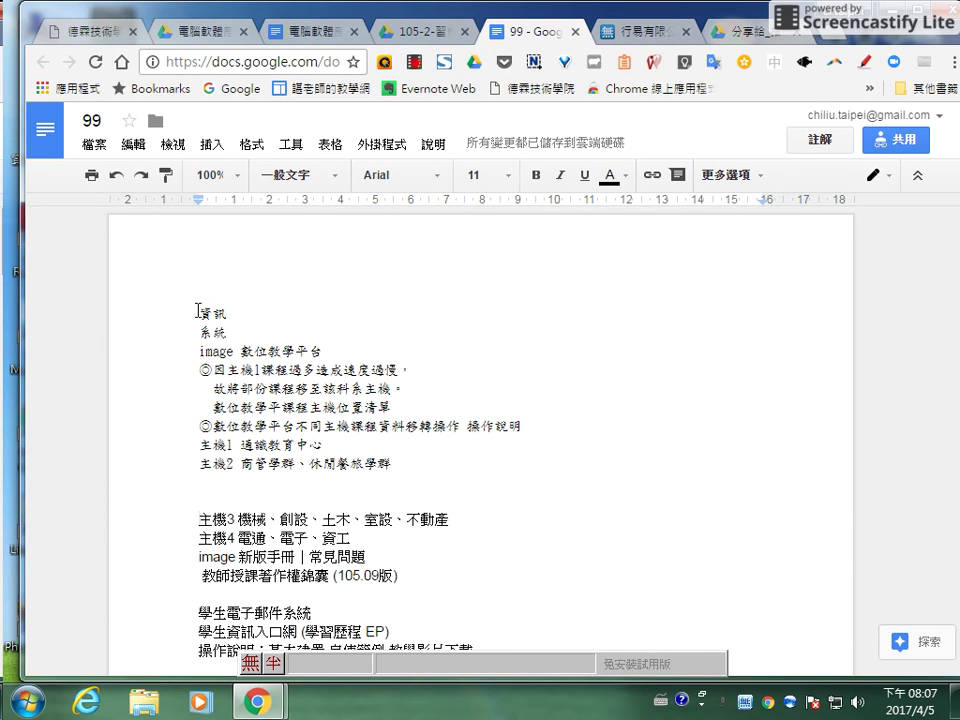
pyautogui.moveTo(198, 350); pyautogui.dragTo(438, 457)
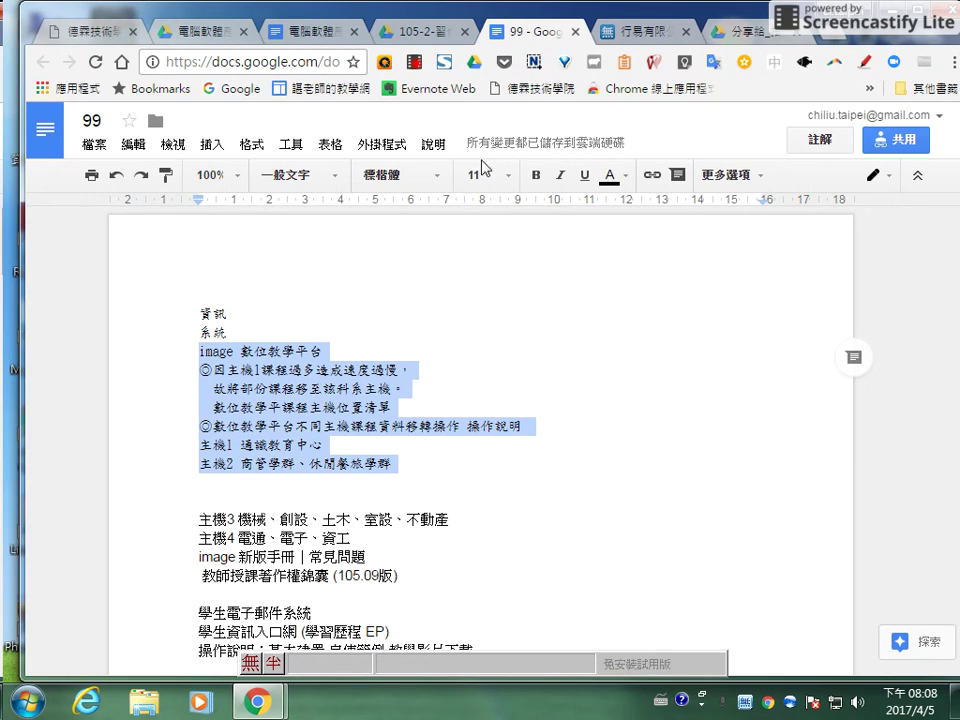
pyautogui.click(508, 175)
pyautogui.click(480, 334)
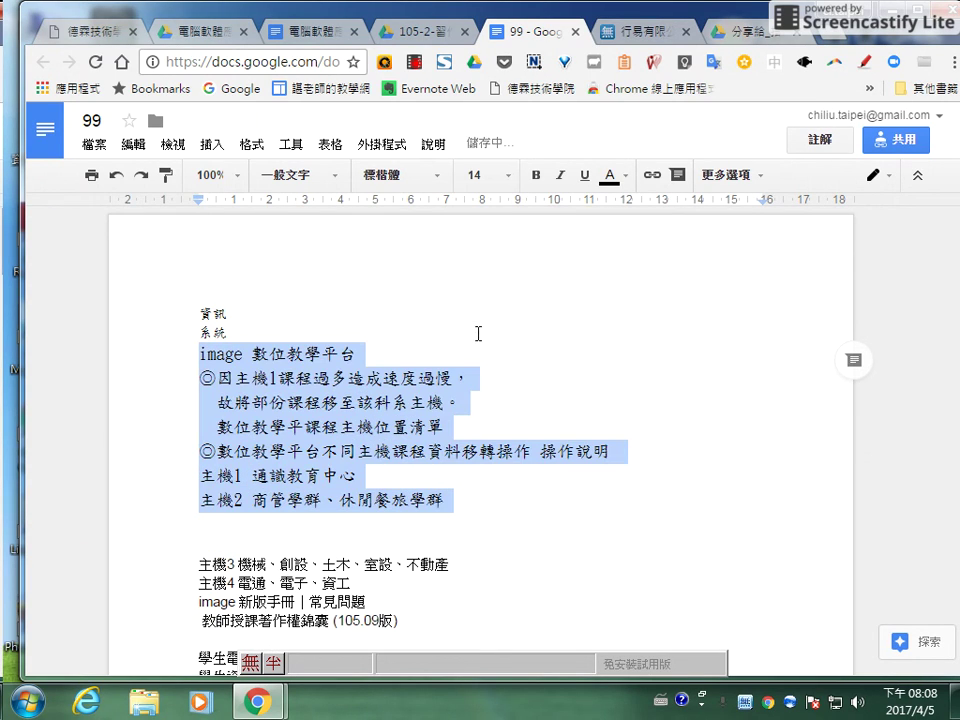
# Set the line spacing of the selected block from image 數位教學平台 through 主機2 to 1.5.
pyautogui.click(252, 145)
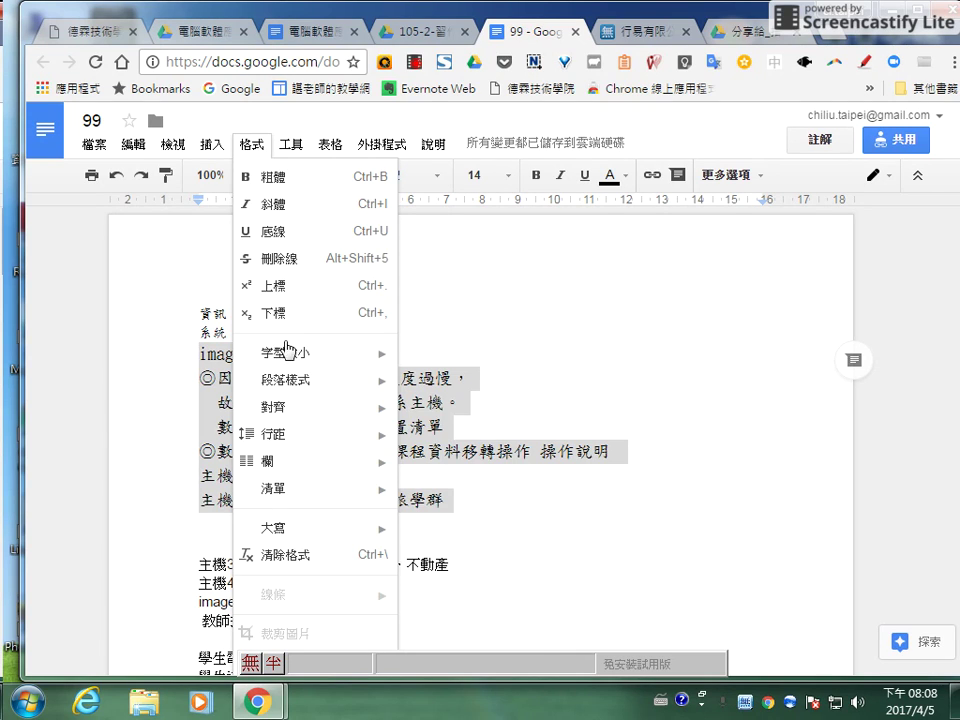
pyautogui.moveTo(287, 387)
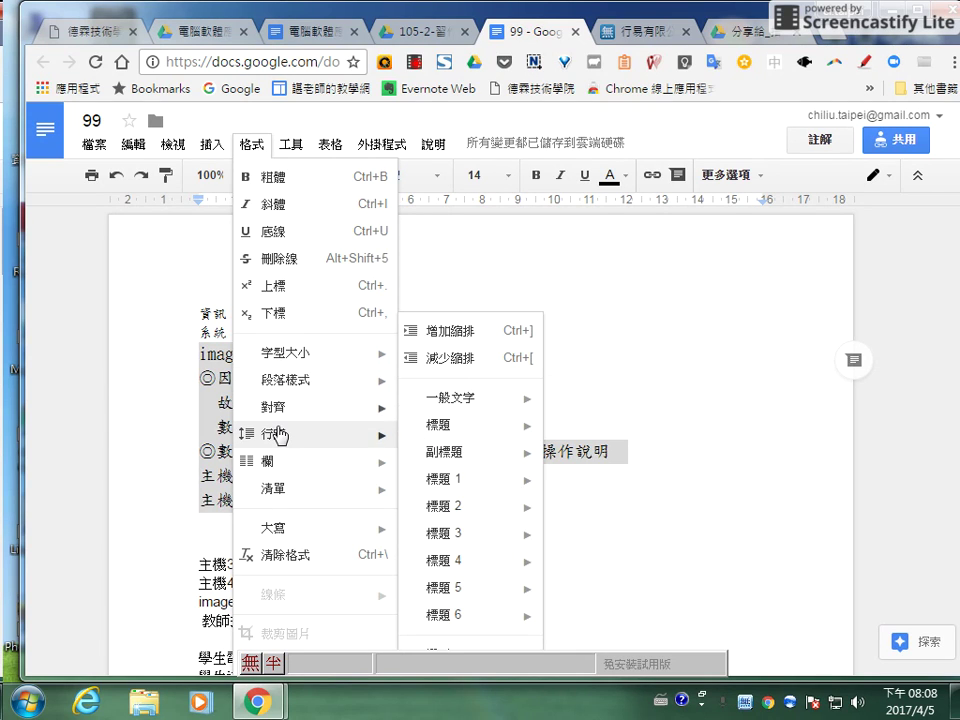
pyautogui.moveTo(279, 440)
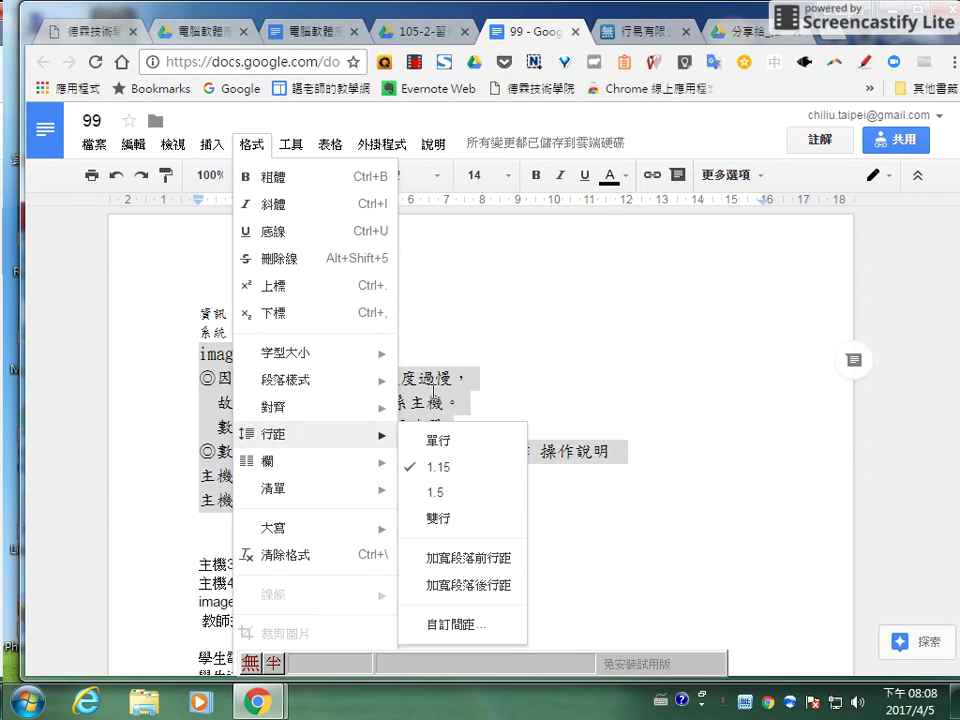
pyautogui.click(435, 494)
pyautogui.scroll(-1, 496, 364)
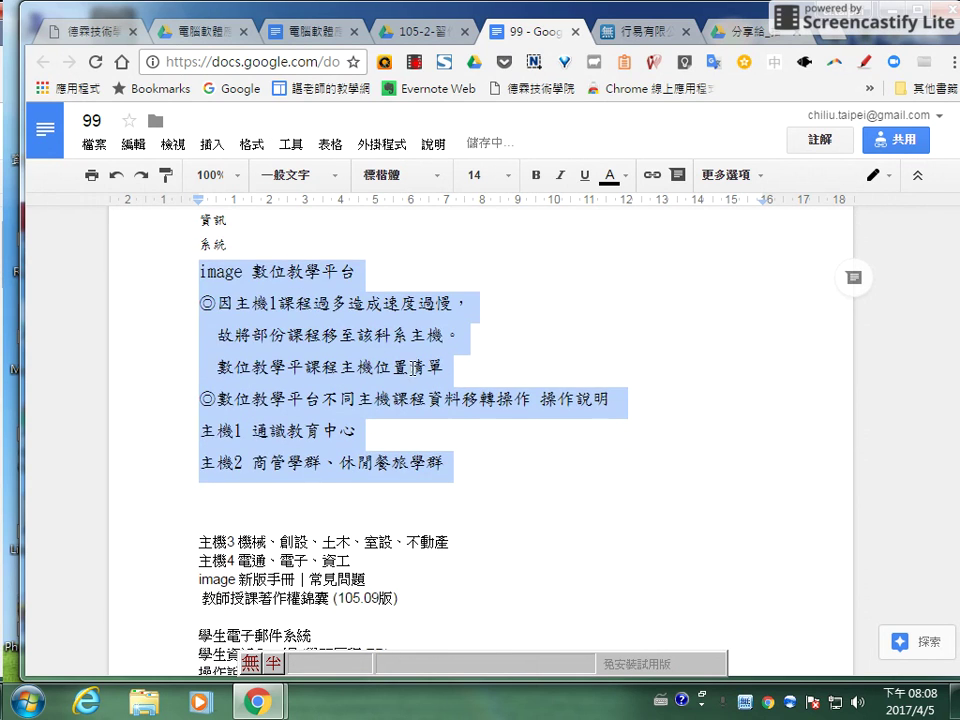
pyautogui.click(375, 367)
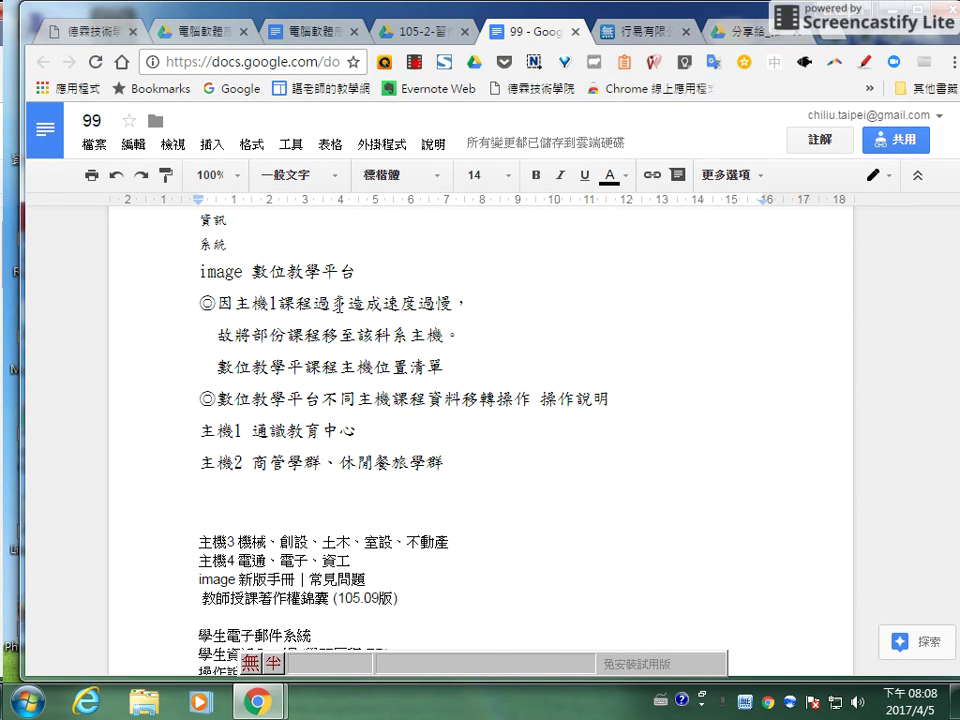
# Copy the format of the 故將部份課程移至該科系主機 line onto the lines from 主機3 through 教師授課著作權錦囊 with Paint format.
pyautogui.scroll(-1, 433, 413)
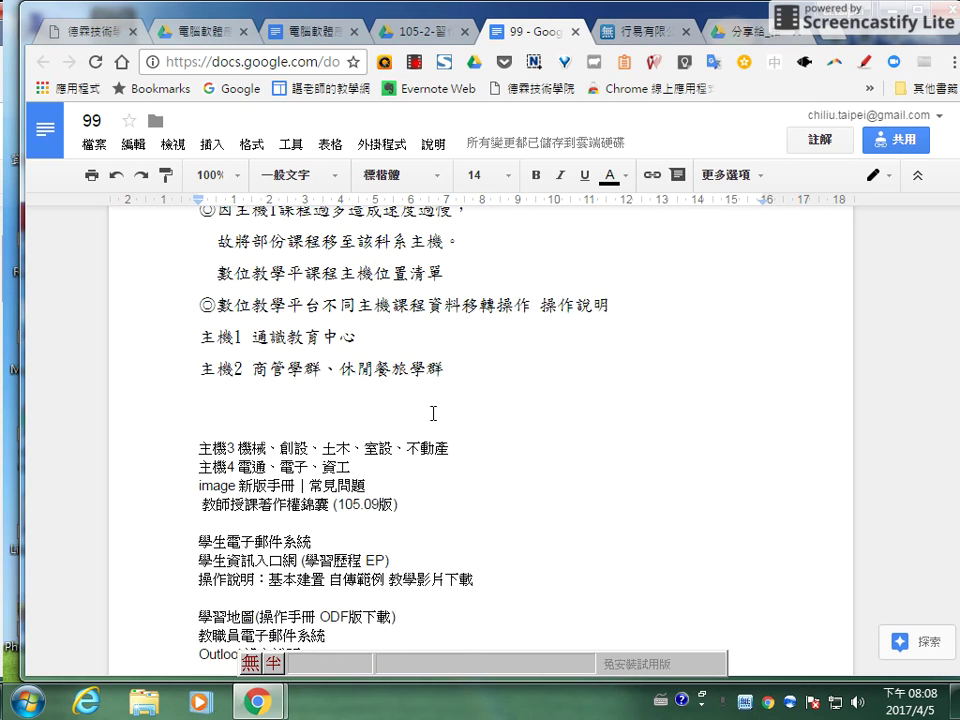
pyautogui.scroll(1, 433, 413)
pyautogui.click(306, 333)
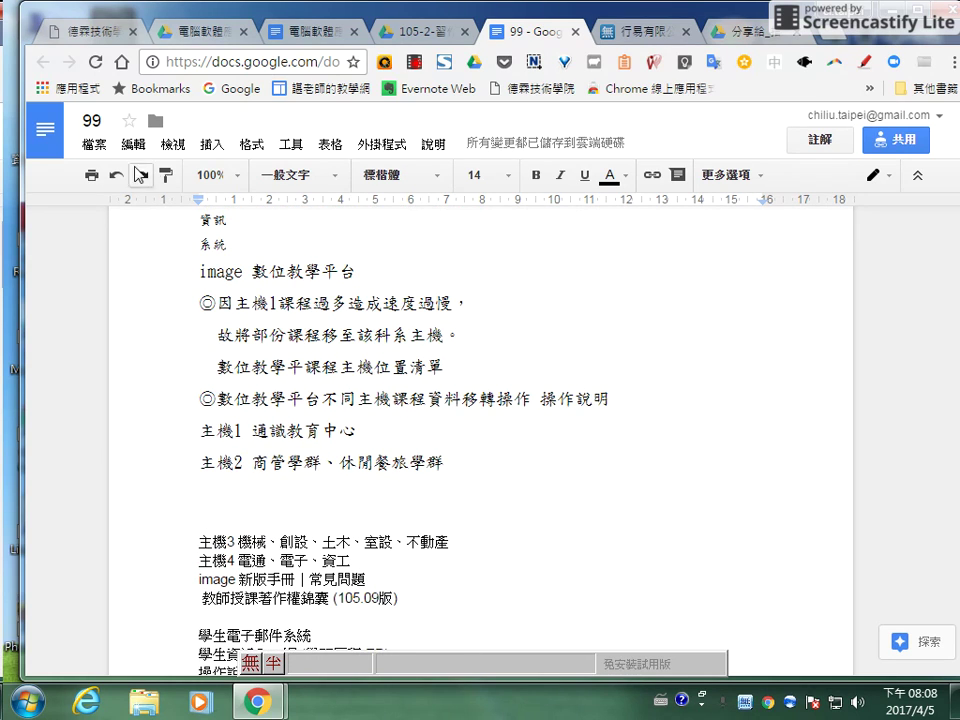
pyautogui.click(166, 176)
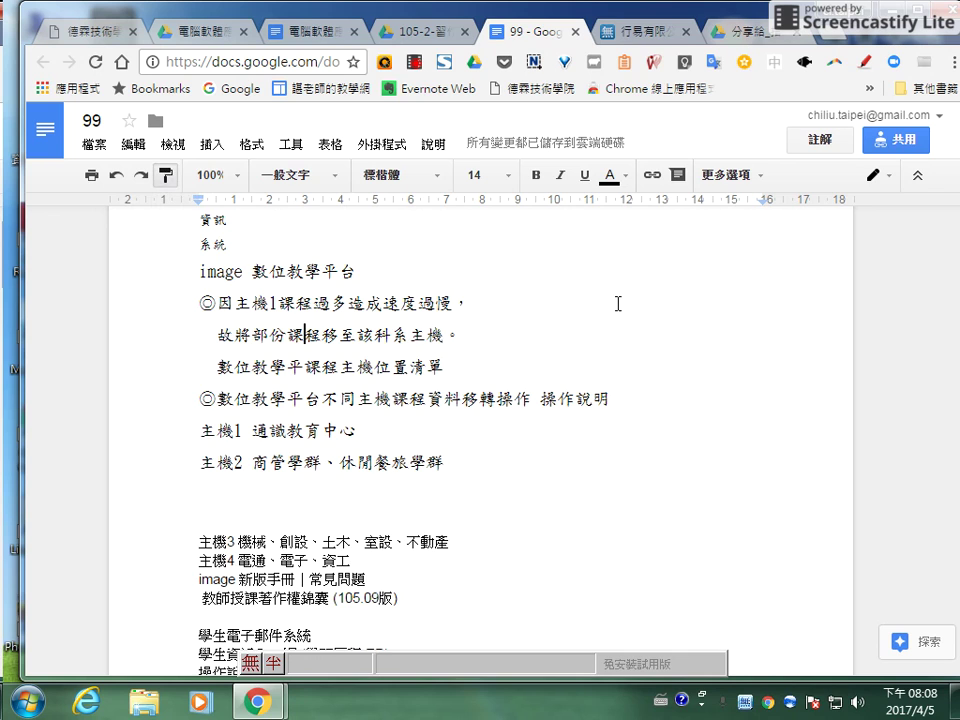
pyautogui.scroll(-3, 372, 388)
pyautogui.moveTo(200, 354); pyautogui.dragTo(420, 413)
pyautogui.scroll(3, 532, 382)
pyautogui.click(287, 462)
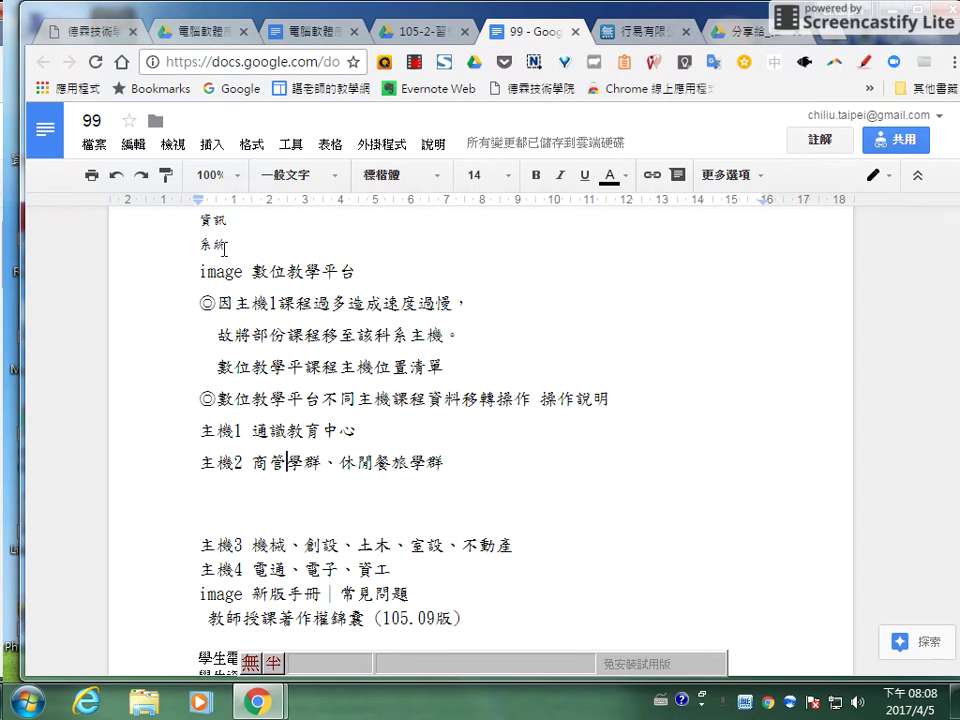
# Apply the 標題 paragraph style to the 系統 line near the document's beginning.
pyautogui.scroll(2, 300, 310)
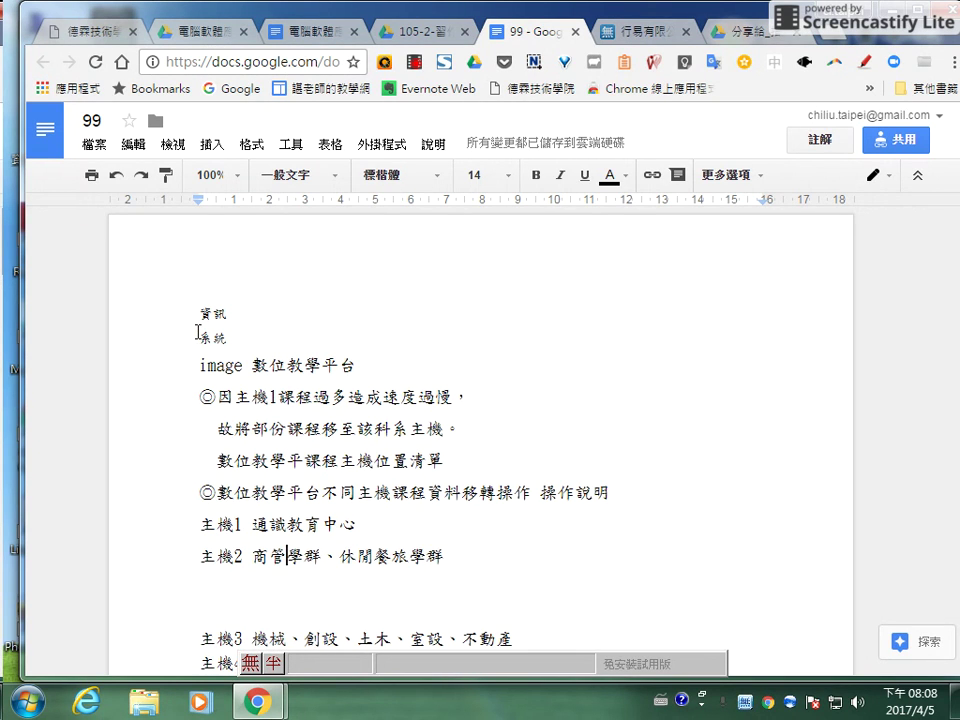
pyautogui.moveTo(198, 333); pyautogui.dragTo(261, 328)
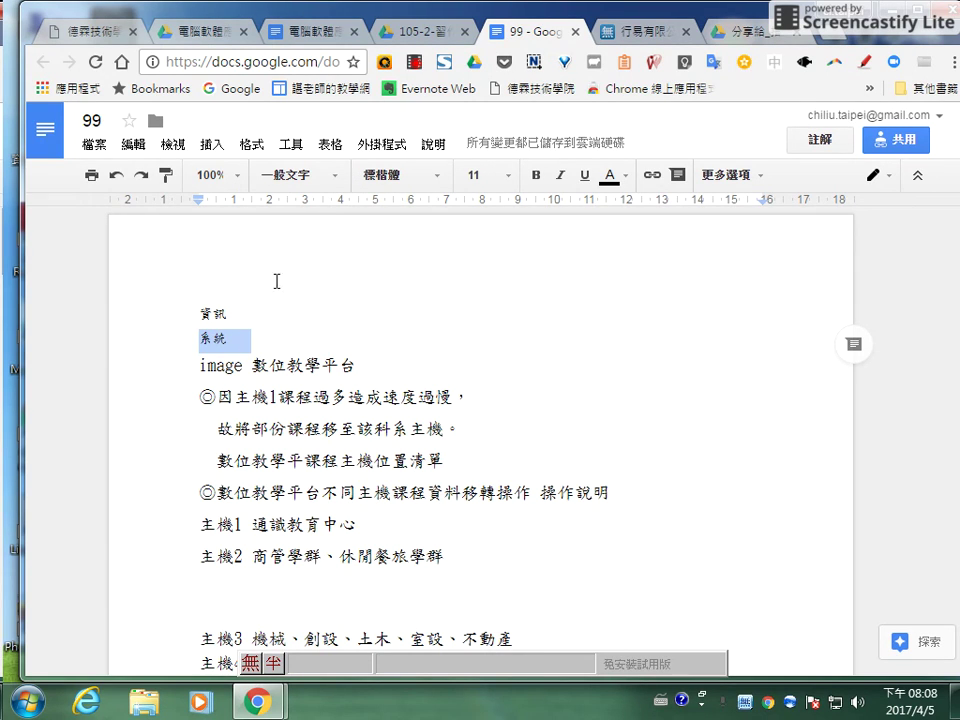
pyautogui.click(336, 182)
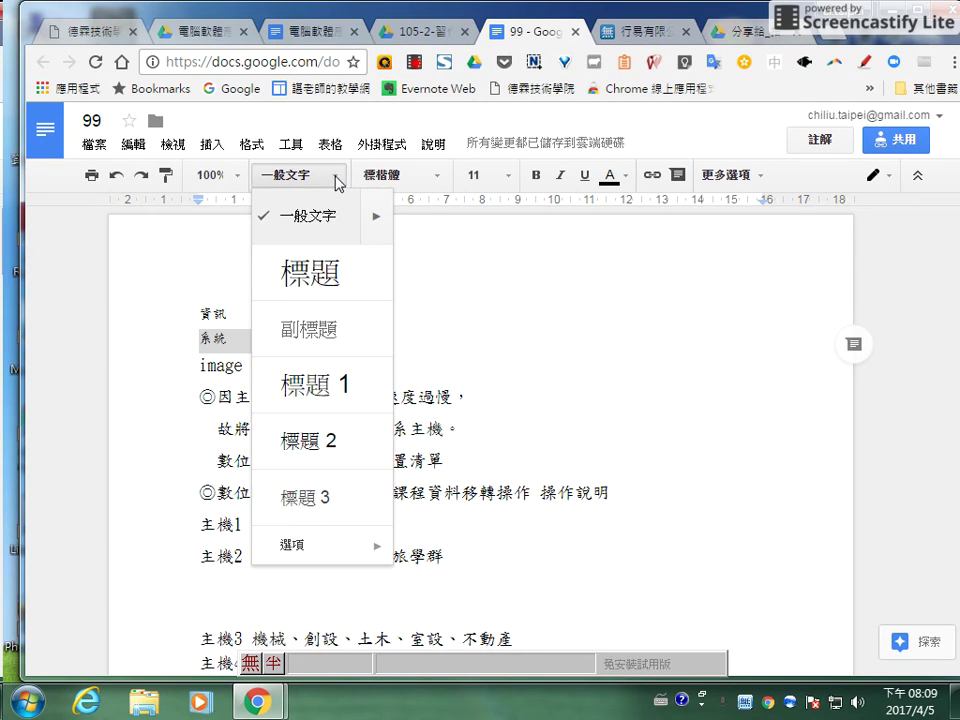
pyautogui.click(318, 274)
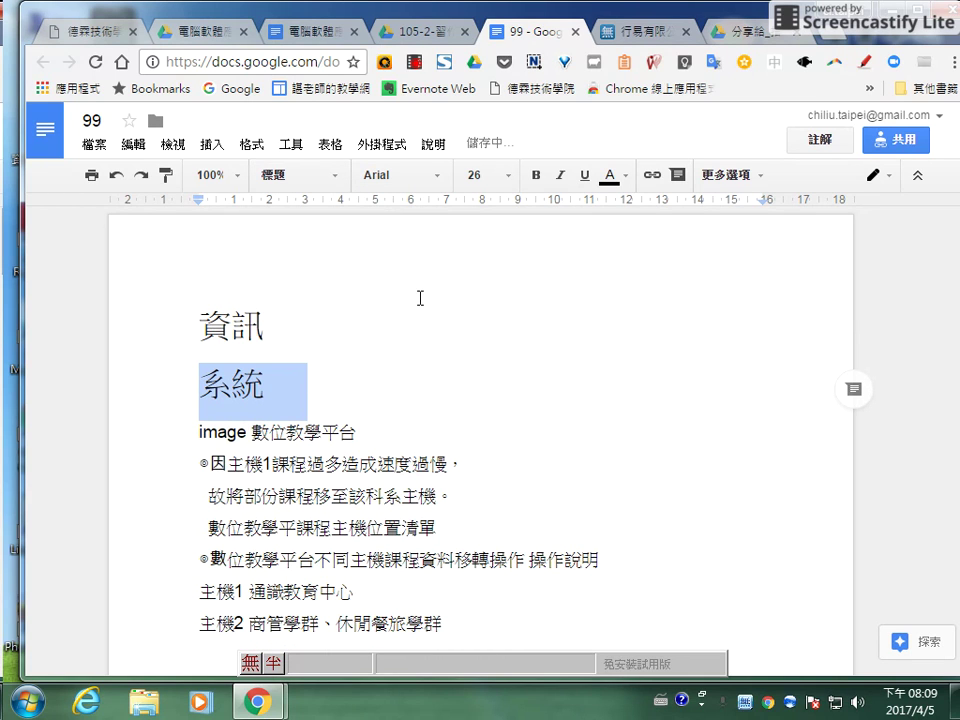
pyautogui.scroll(-2, 234, 362)
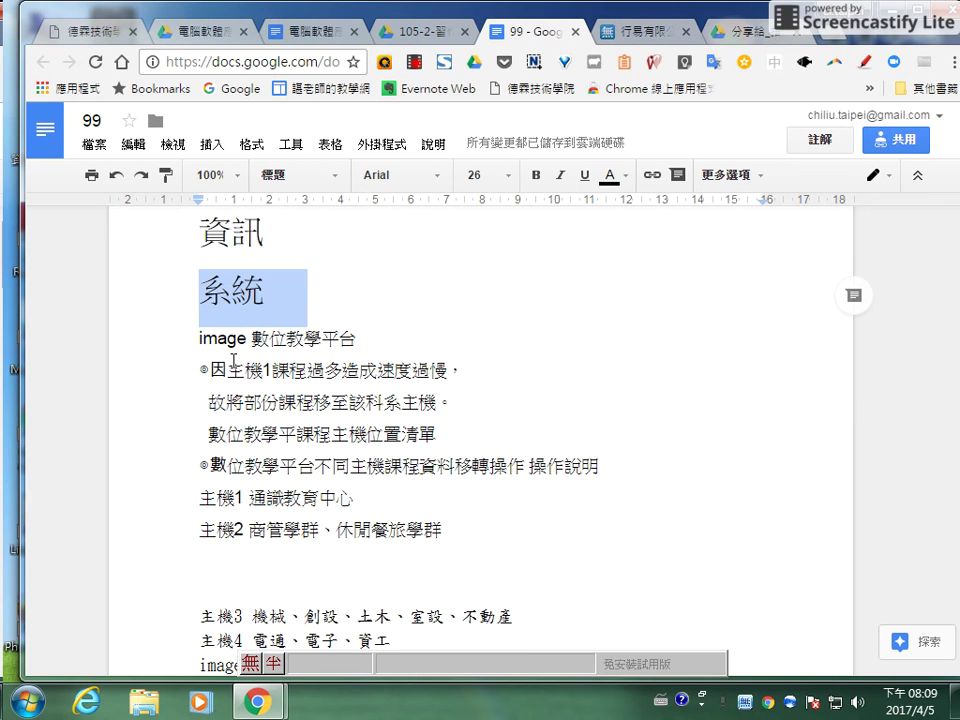
# Separate the image 數位教學平台 line from the 系統 heading with a line break, and apply the 副標題 style to it.
pyautogui.click(193, 348)
pyautogui.press('Return')
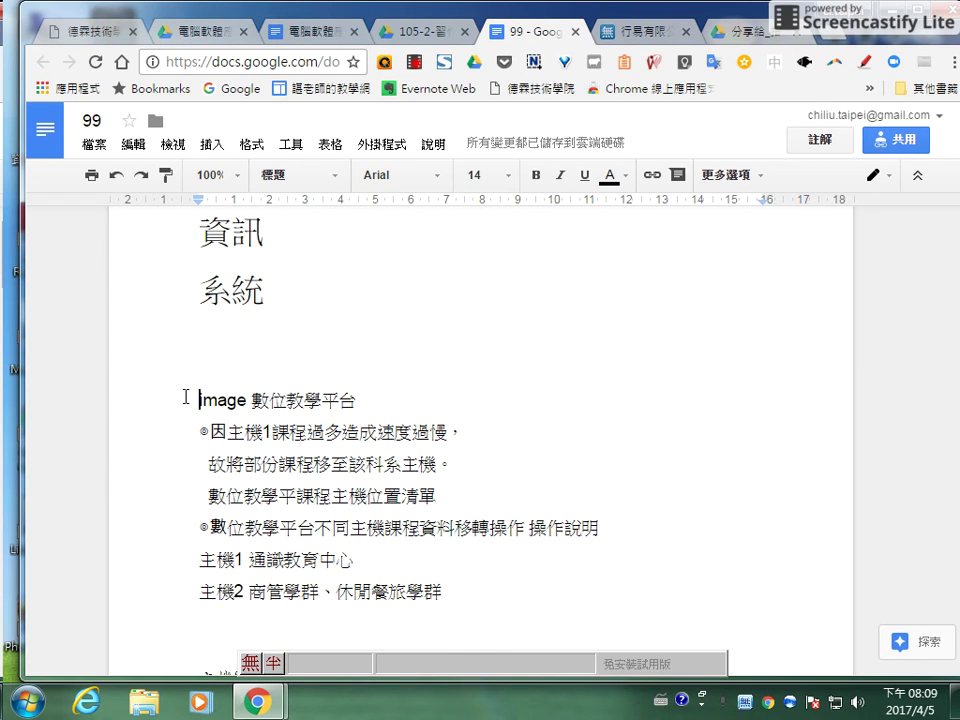
pyautogui.moveTo(197, 400); pyautogui.dragTo(376, 397)
pyautogui.click(336, 330)
pyautogui.moveTo(185, 404); pyautogui.dragTo(358, 401)
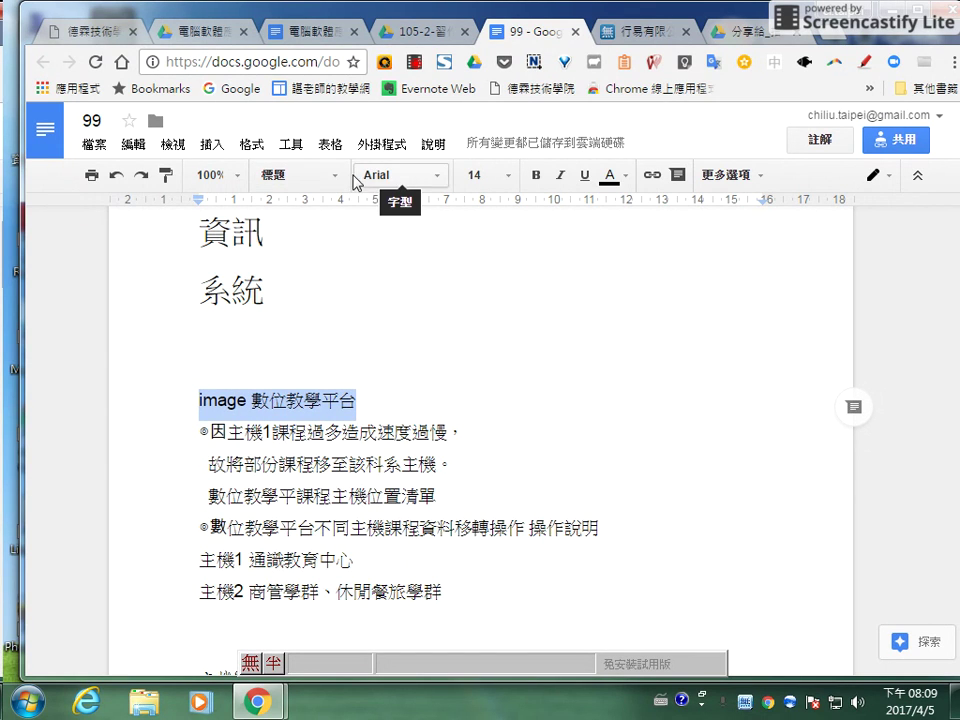
pyautogui.click(332, 178)
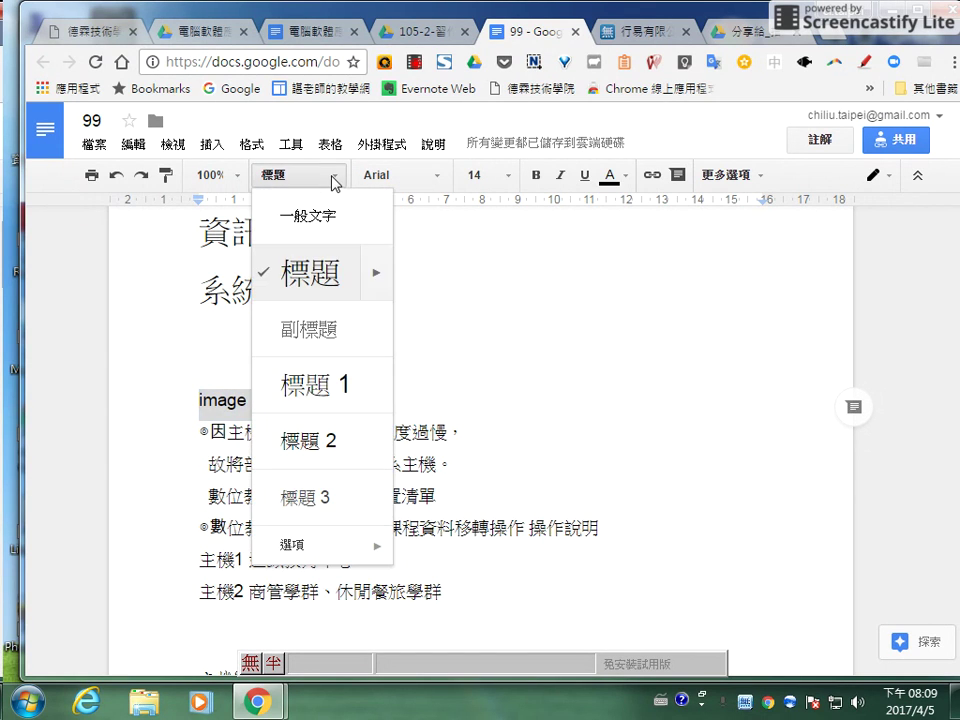
pyautogui.click(313, 336)
pyautogui.scroll(-2, 400, 340)
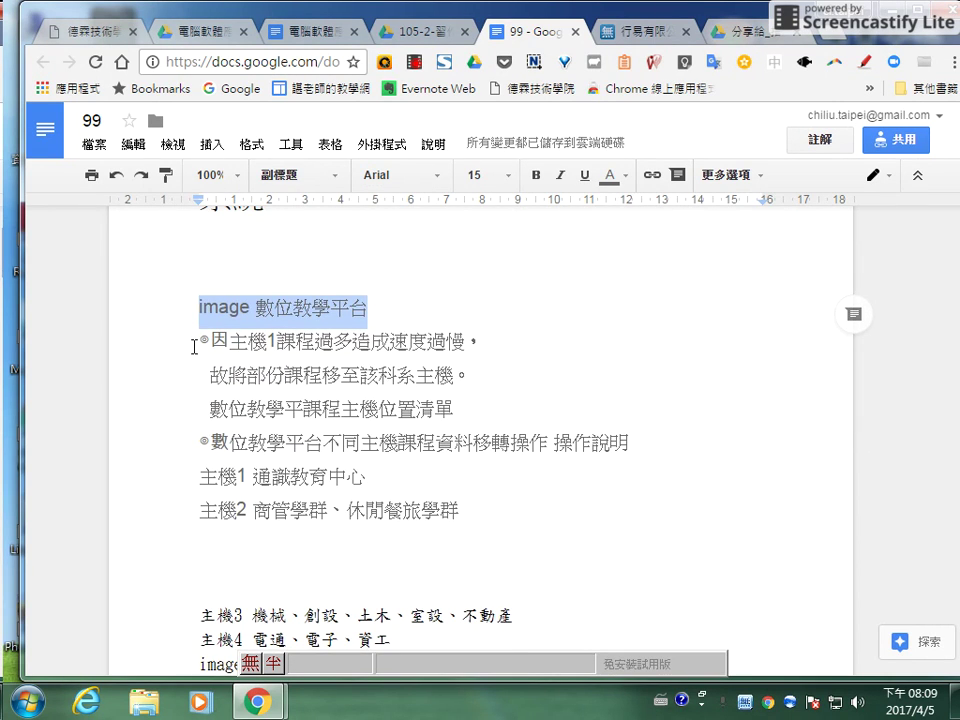
# Apply the 標題 3 style to the four lines from 因主機1課程過多 through 數位教學平台不同主機課程資料移轉操作.
pyautogui.moveTo(194, 344); pyautogui.dragTo(666, 444)
pyautogui.click(337, 180)
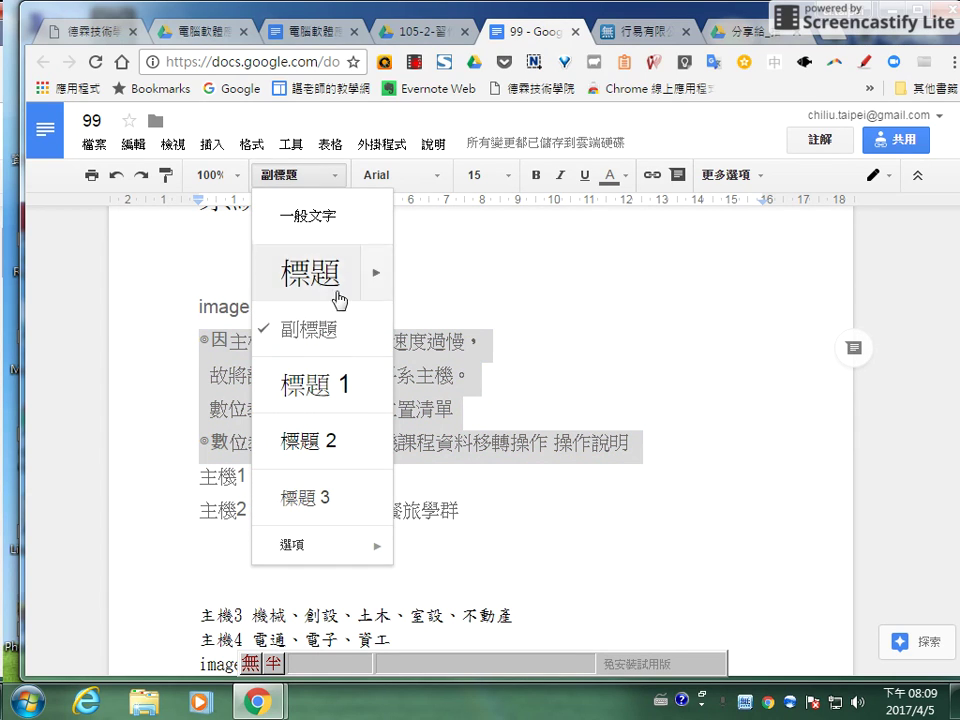
pyautogui.click(306, 497)
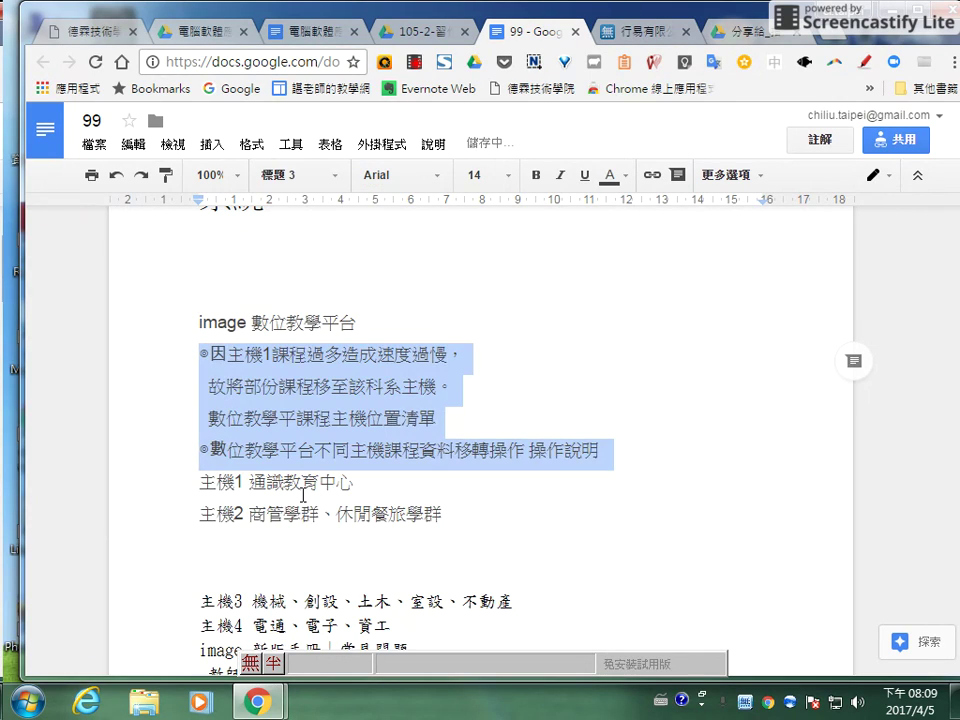
pyautogui.click(504, 341)
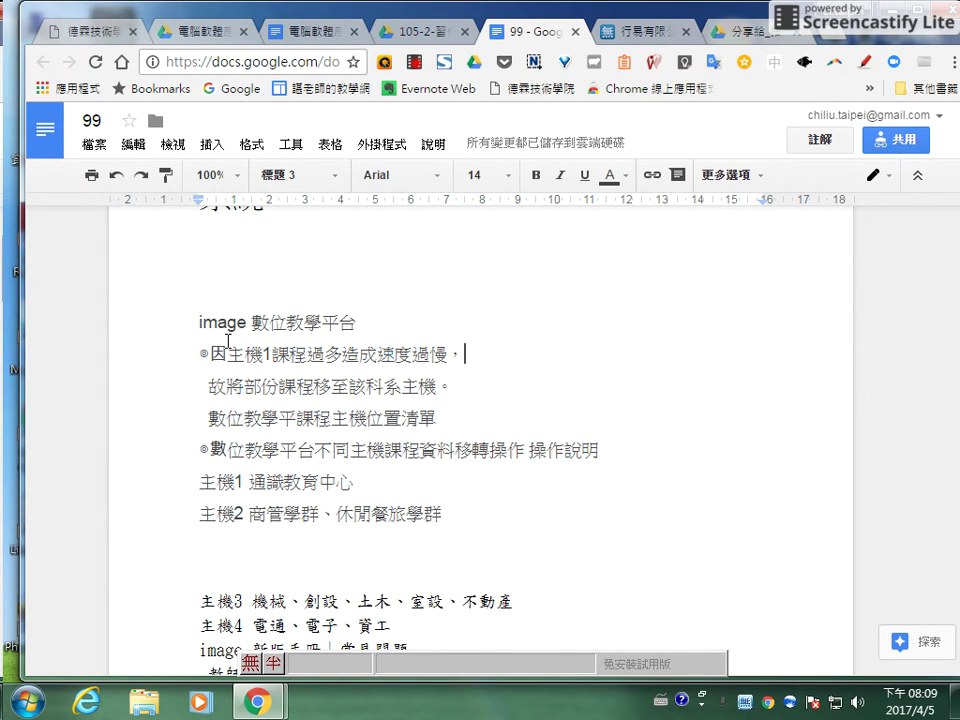
# Apply the 標題 4 style to the four lines from 因主機1課程過多 through 數位教學平台不同主機課程資料移轉操作.
pyautogui.moveTo(196, 354); pyautogui.dragTo(628, 456)
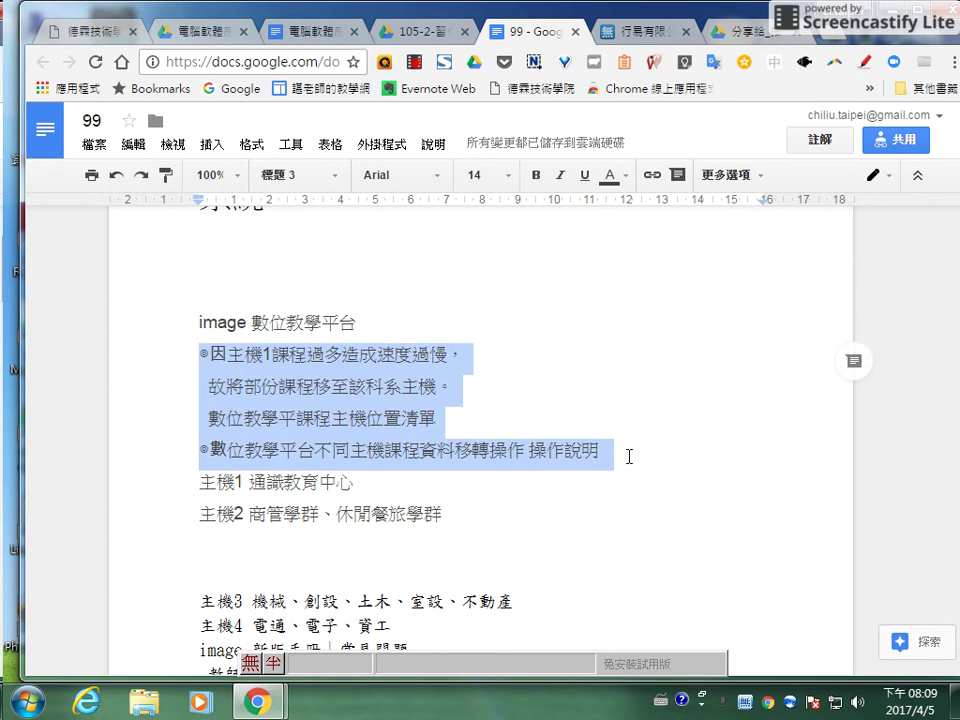
pyautogui.click(335, 189)
pyautogui.scroll(-1, 424, 332)
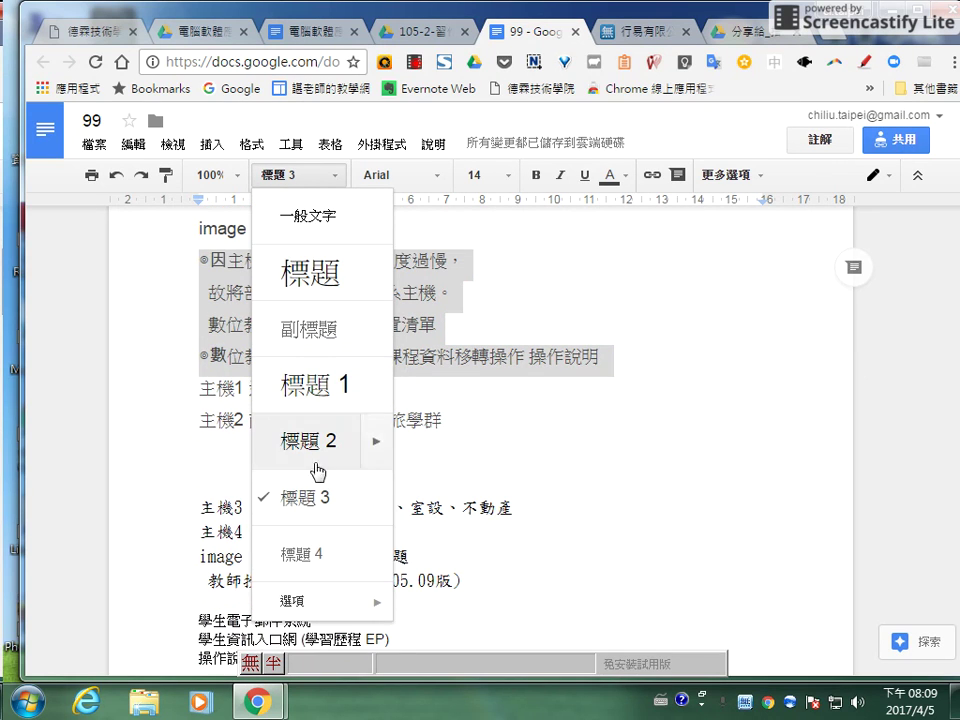
pyautogui.click(321, 556)
pyautogui.click(602, 312)
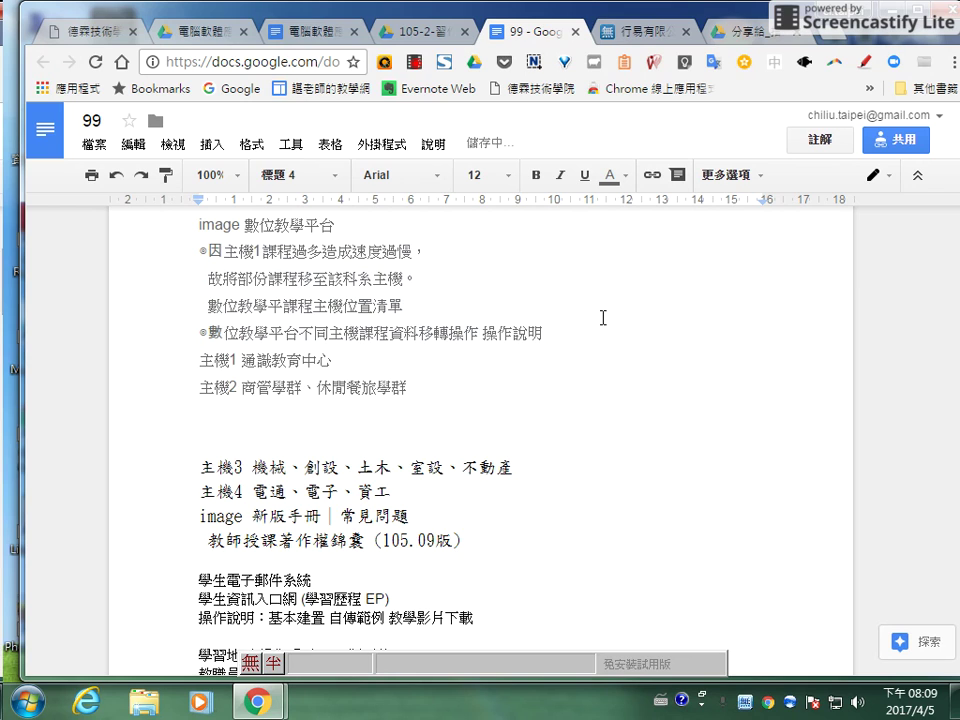
pyautogui.scroll(1, 603, 318)
pyautogui.scroll(1, 373, 437)
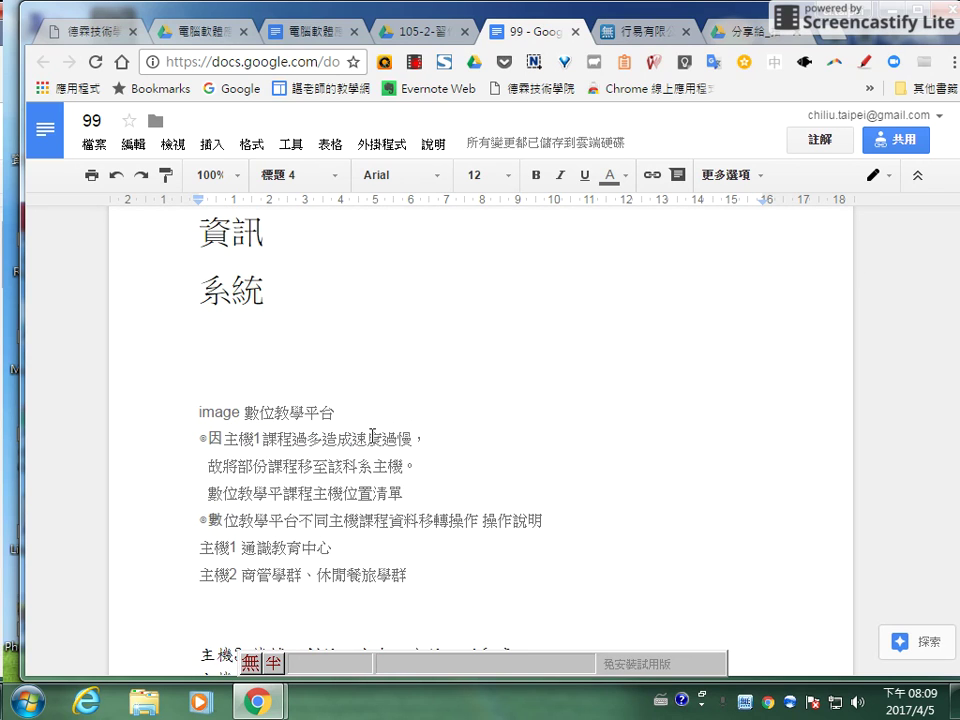
pyautogui.scroll(-1, 372, 437)
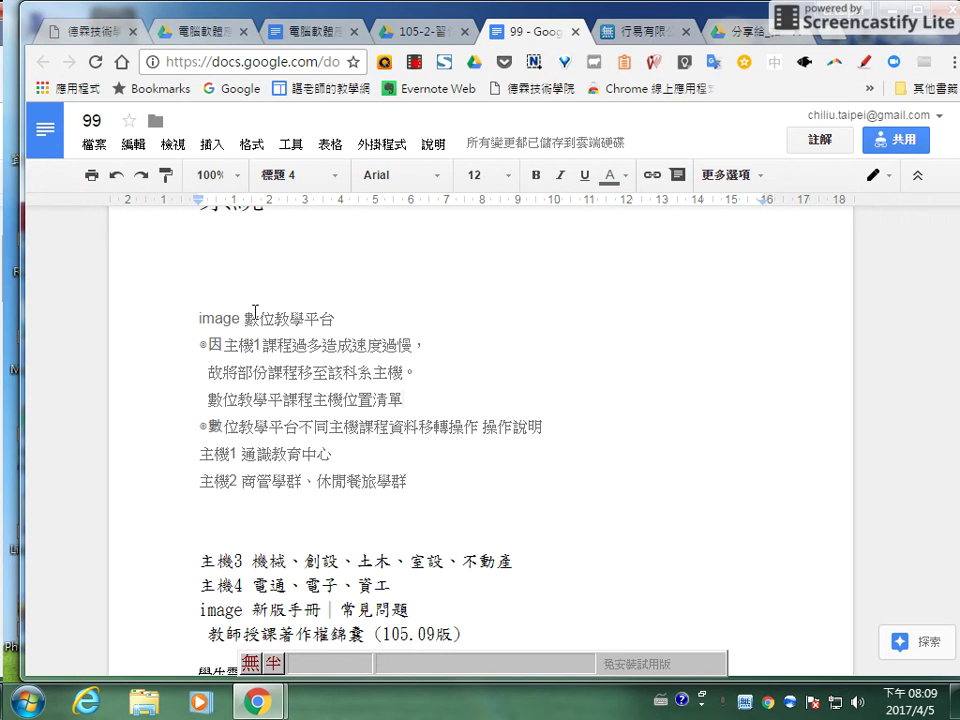
# Make the 系統 heading near the document's beginning bold and color its text blue.
pyautogui.scroll(2, 392, 356)
pyautogui.moveTo(200, 383); pyautogui.dragTo(290, 385)
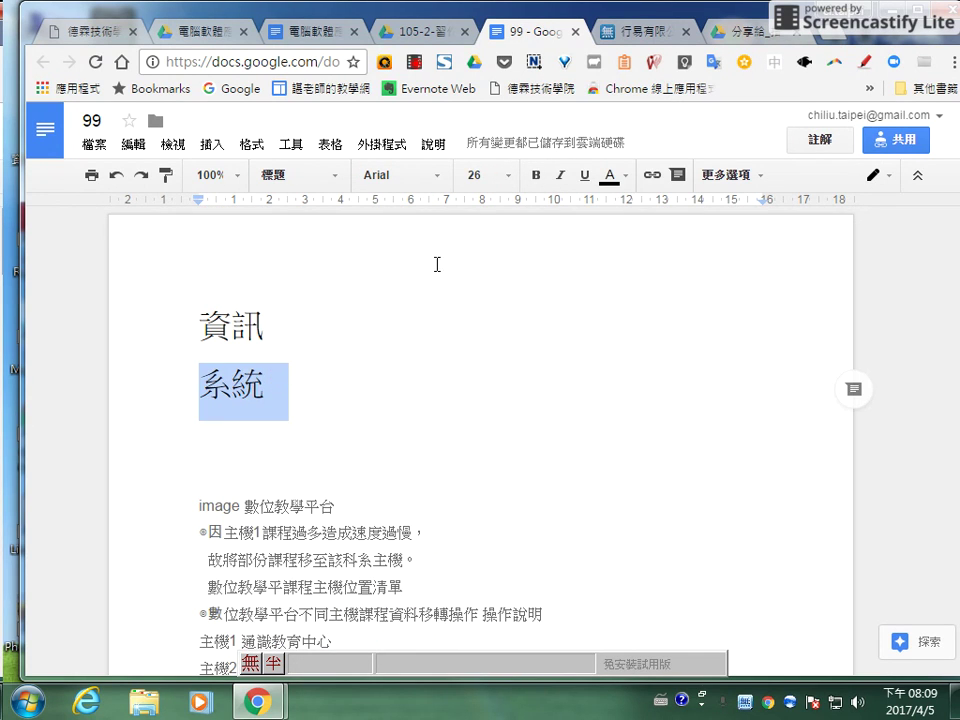
pyautogui.click(537, 176)
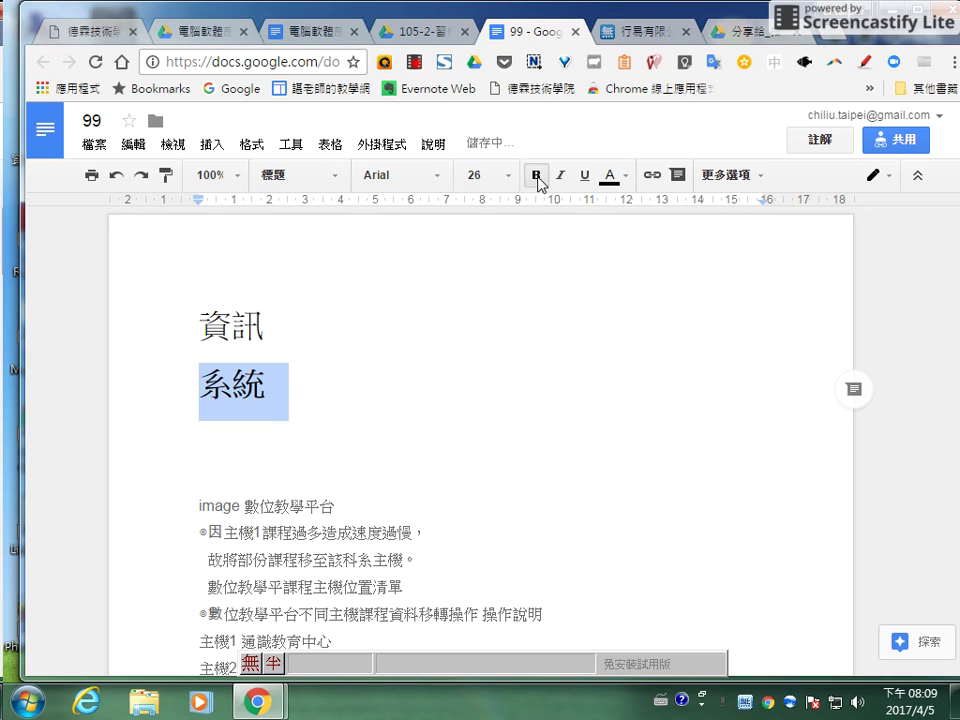
pyautogui.click(610, 177)
pyautogui.click(735, 267)
pyautogui.click(643, 381)
pyautogui.scroll(-1, 670, 335)
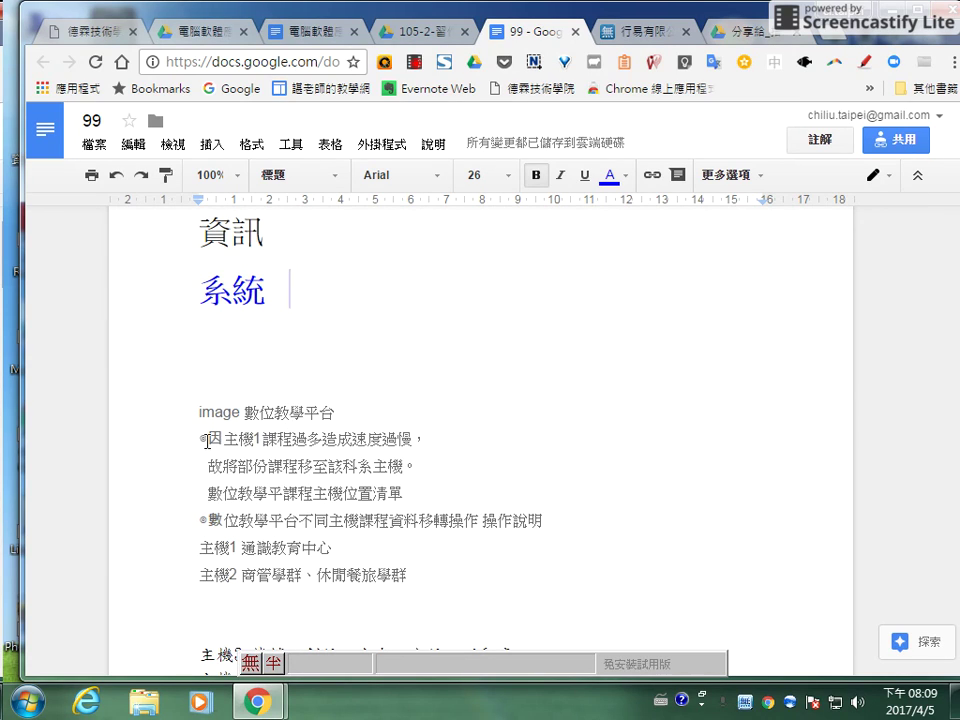
# Switch to the 德霖技術學院 website, open the 主機1 page of 教師資訊系統, and copy its web address.
pyautogui.moveTo(221, 438); pyautogui.dragTo(254, 438)
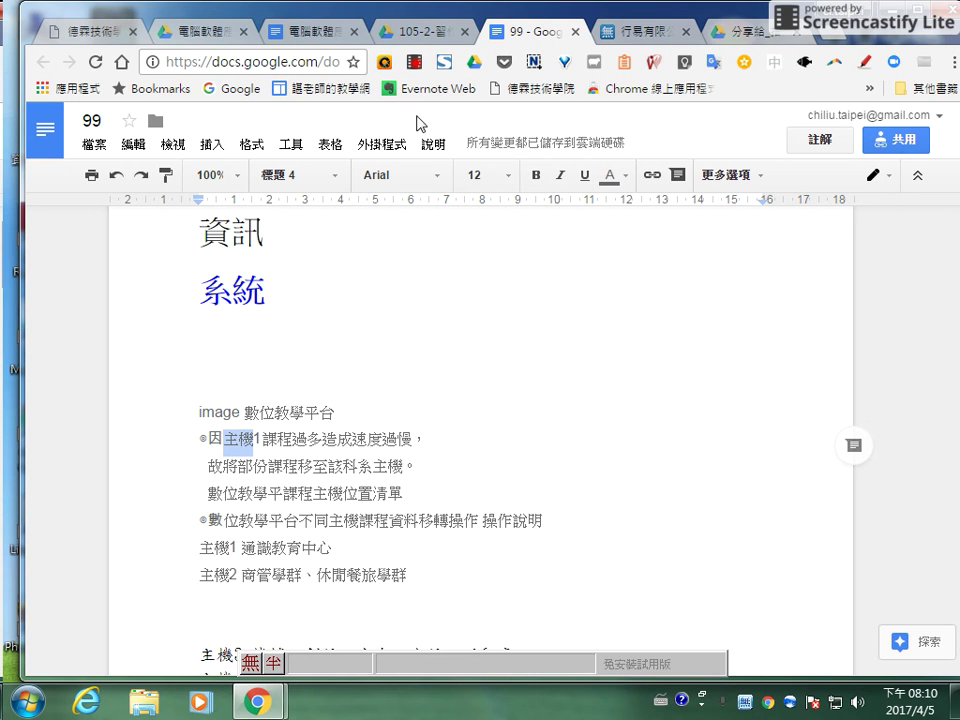
pyautogui.click(88, 34)
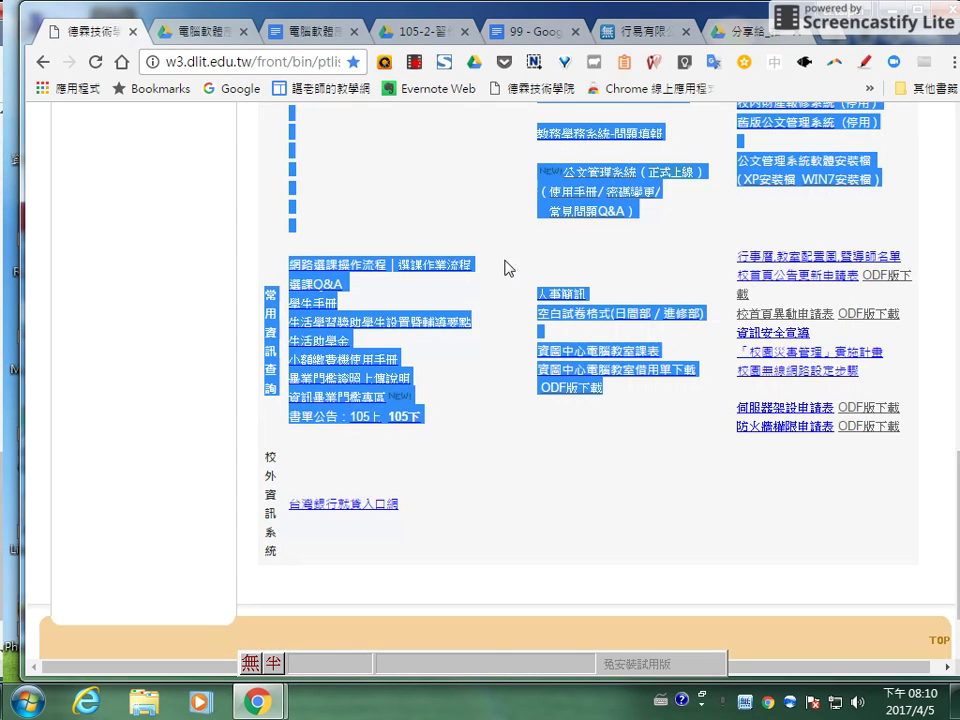
pyautogui.click(500, 270)
pyautogui.scroll(5, 500, 270)
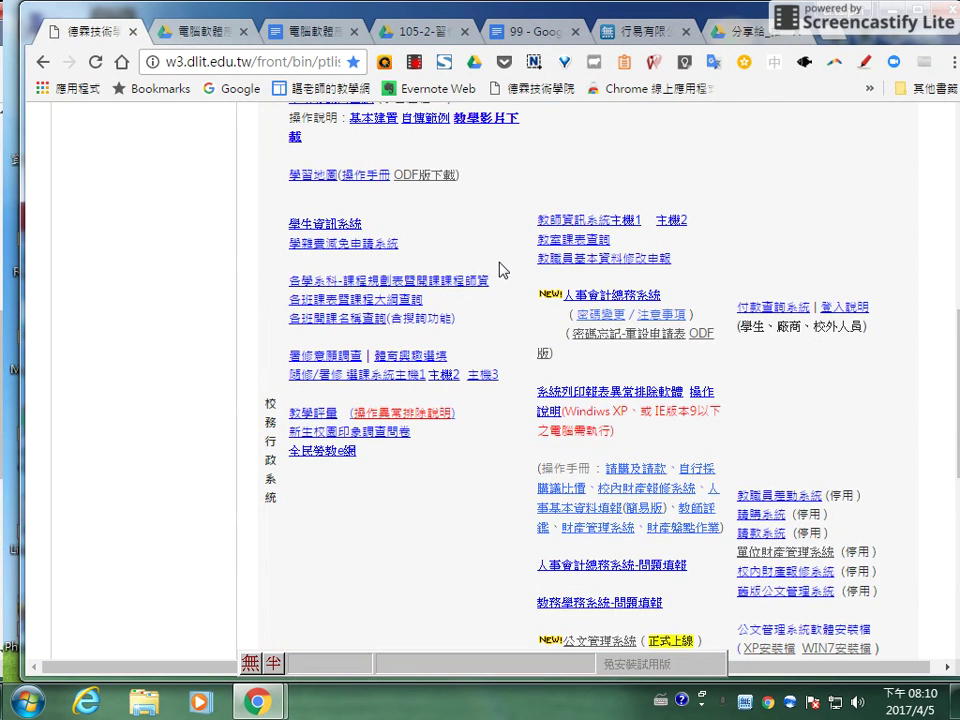
pyautogui.click(620, 226)
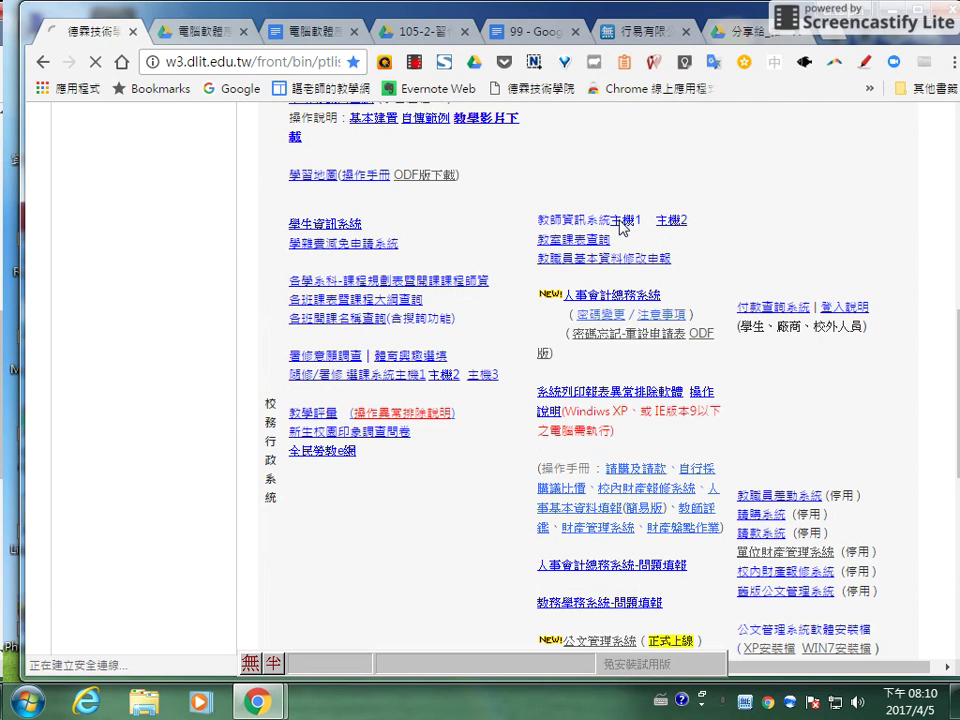
pyautogui.click(278, 64)
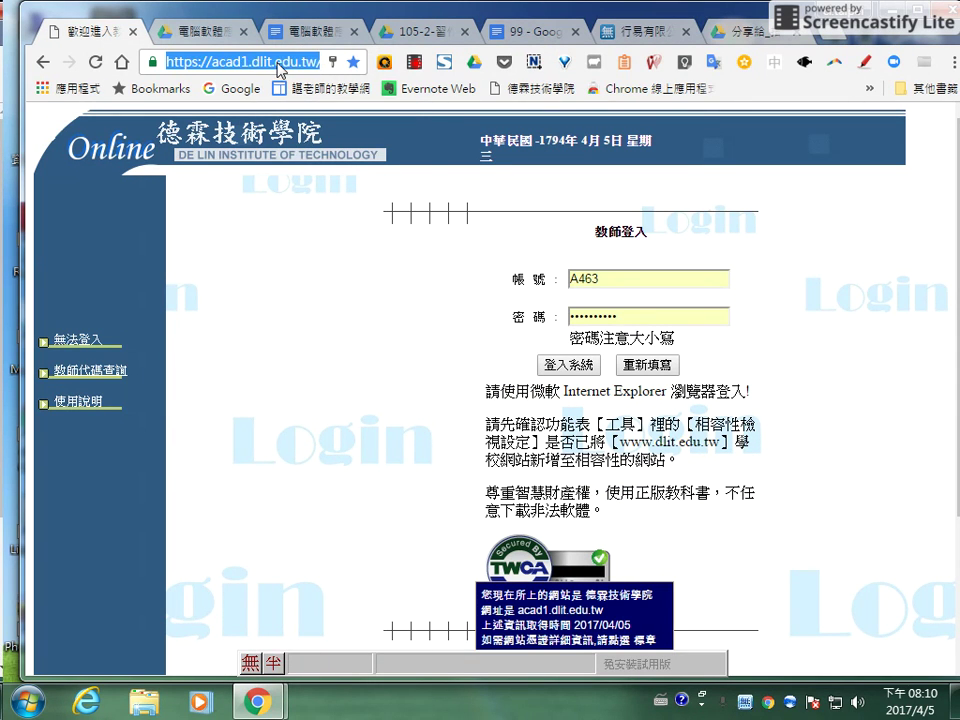
pyautogui.rightClick(279, 69)
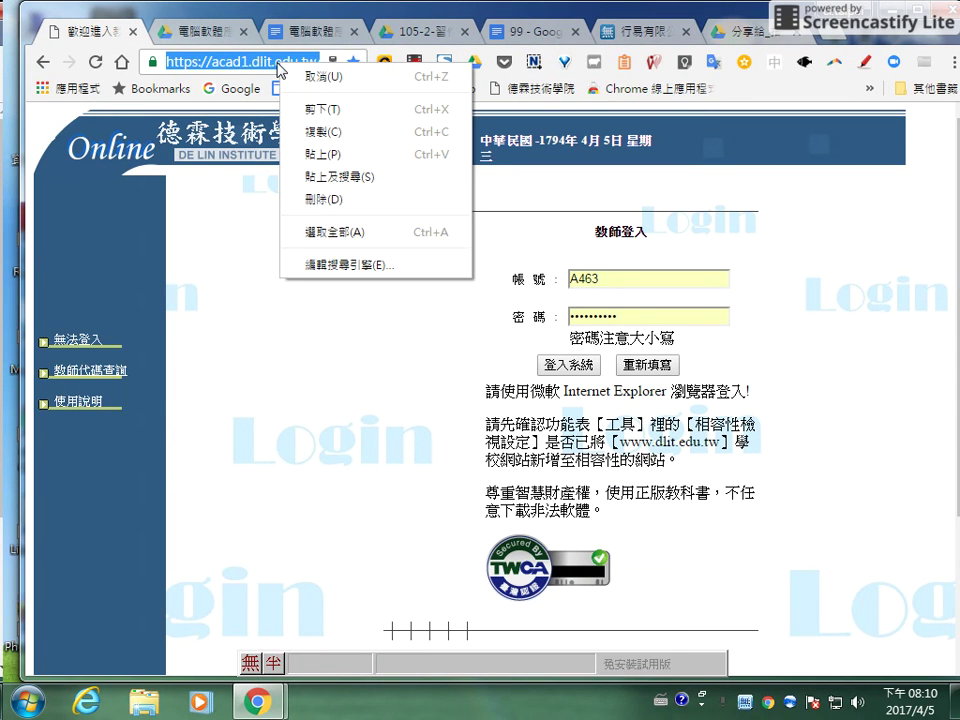
pyautogui.click(316, 133)
# Return to the 99 document and link the text 主機1 in the 課程過多 line to the copied acad1.dlit.edu.tw/TeacherLogin/login.aspx address.
pyautogui.click(522, 31)
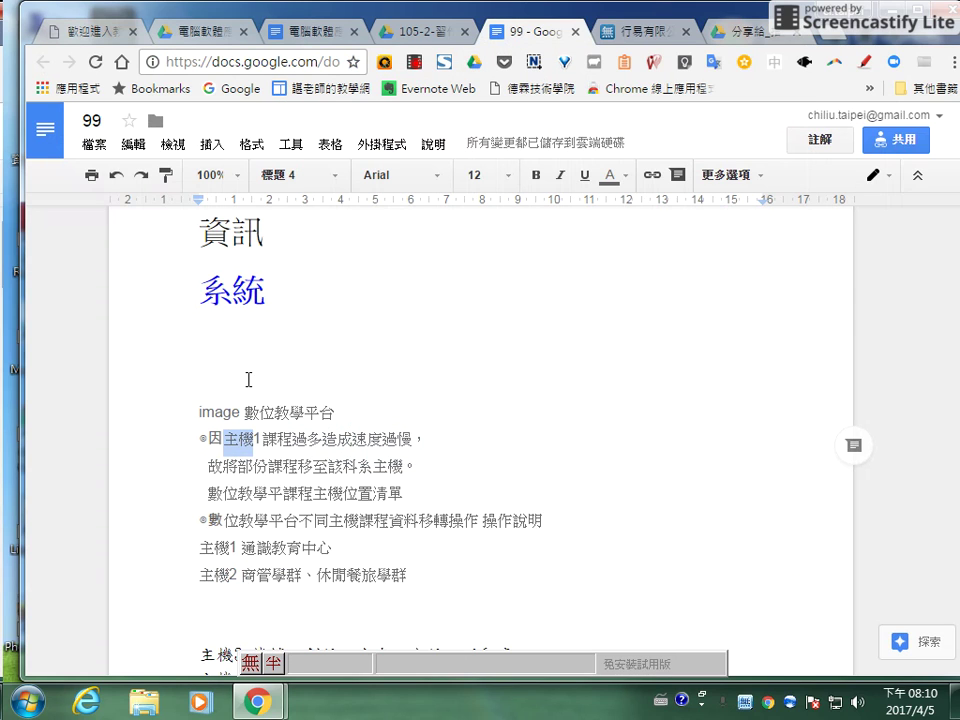
pyautogui.click(219, 442)
pyautogui.moveTo(222, 440); pyautogui.dragTo(261, 440)
pyautogui.click(651, 175)
pyautogui.rightClick(339, 506)
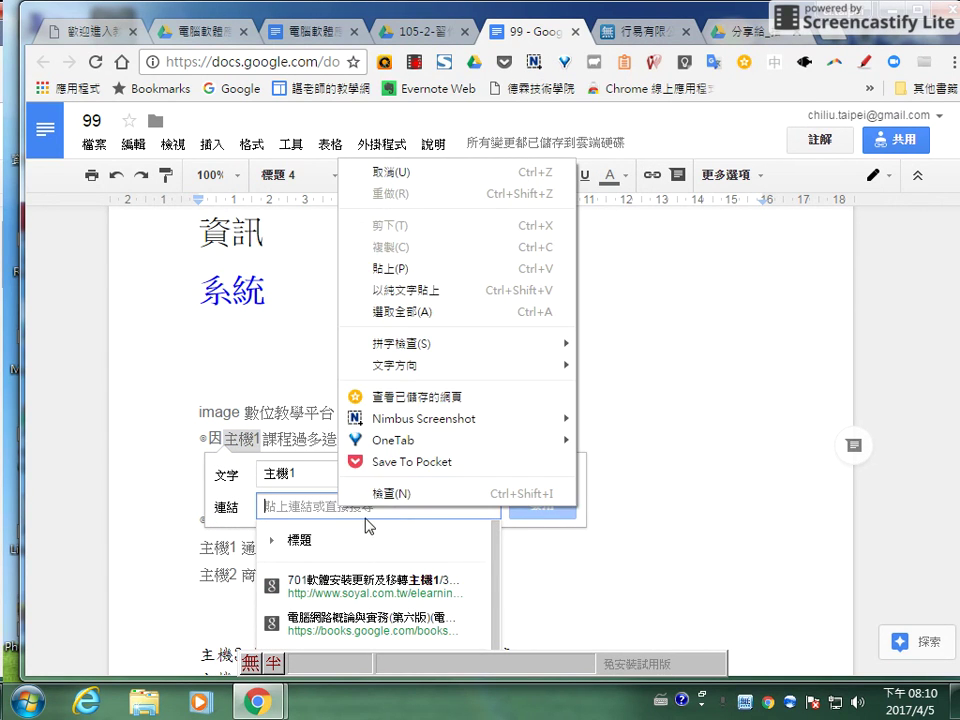
pyautogui.click(400, 290)
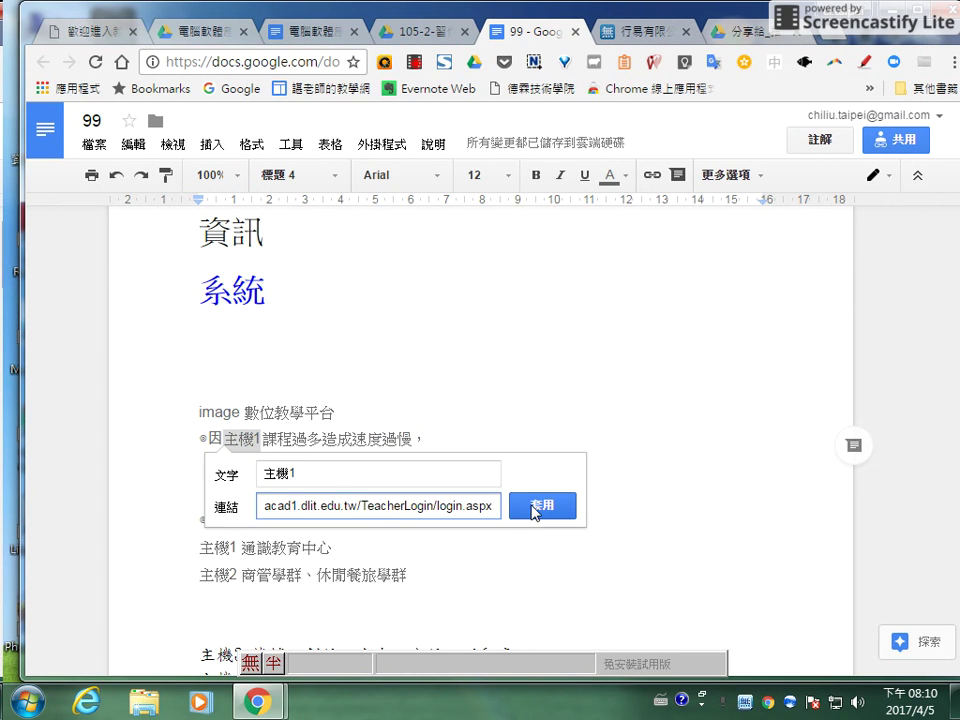
pyautogui.click(533, 508)
pyautogui.click(561, 368)
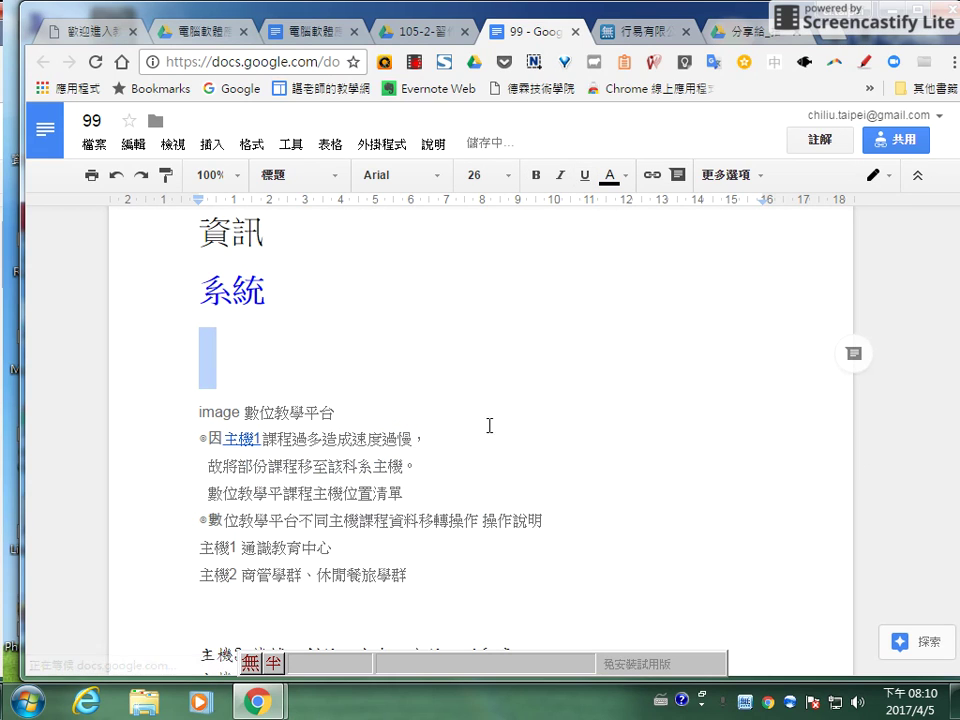
pyautogui.click(392, 358)
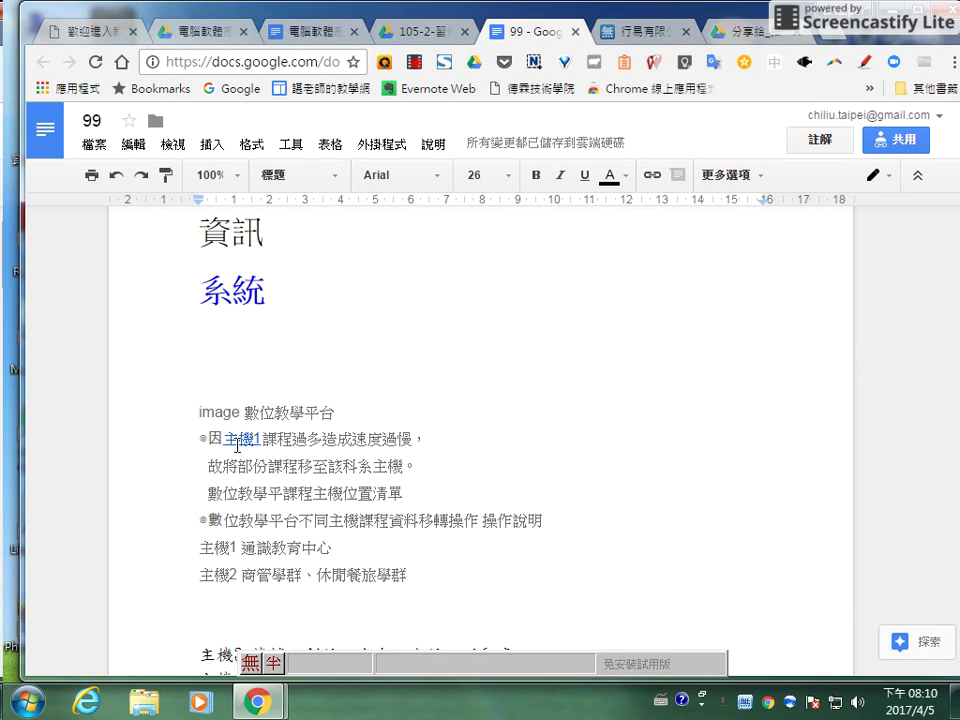
# Test the 主機1 link by opening its target page, close that page, and return to the 99 document.
pyautogui.click(237, 438)
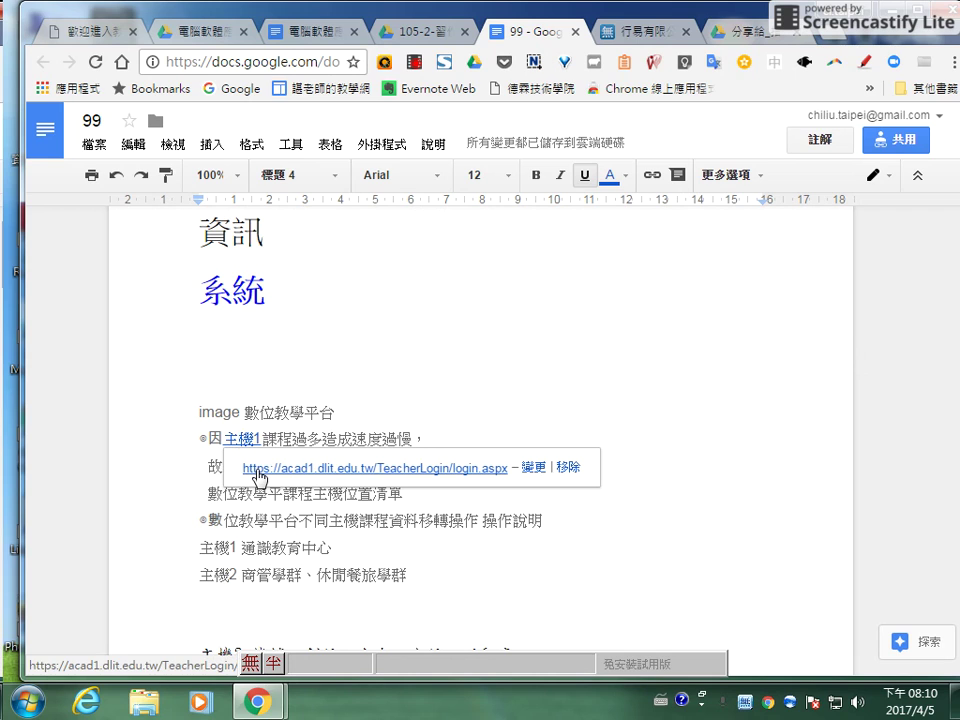
pyautogui.click(252, 470)
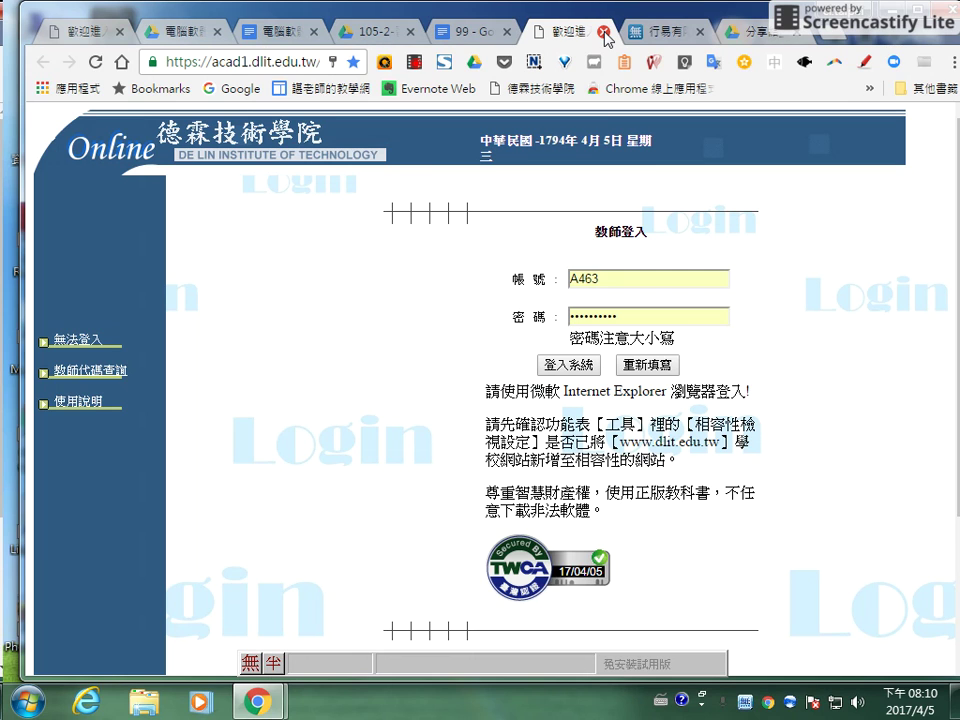
pyautogui.click(604, 32)
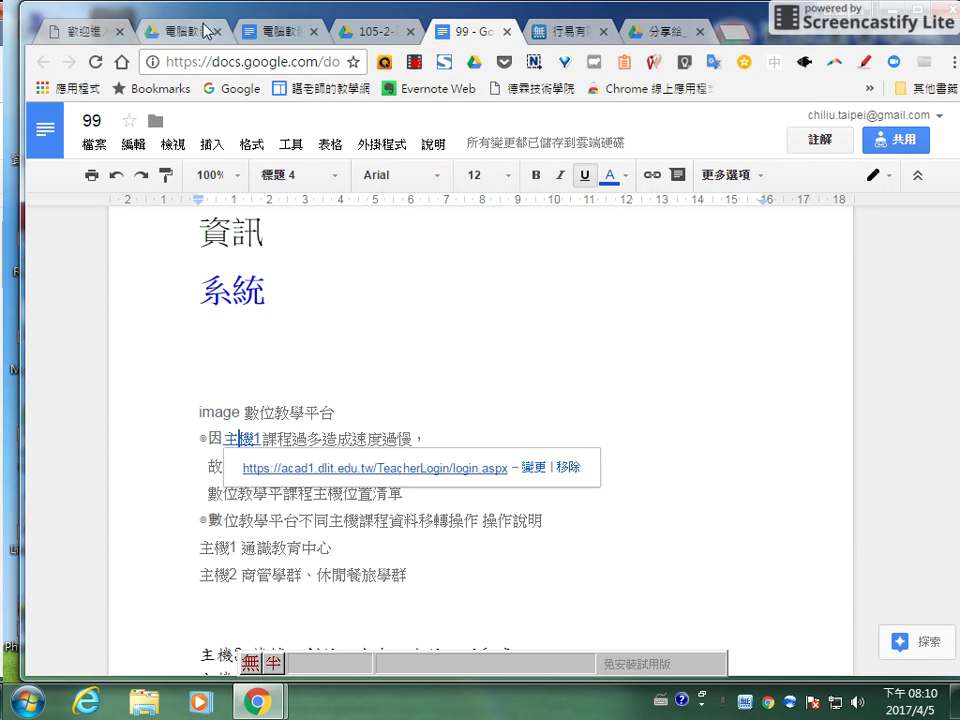
pyautogui.click(70, 34)
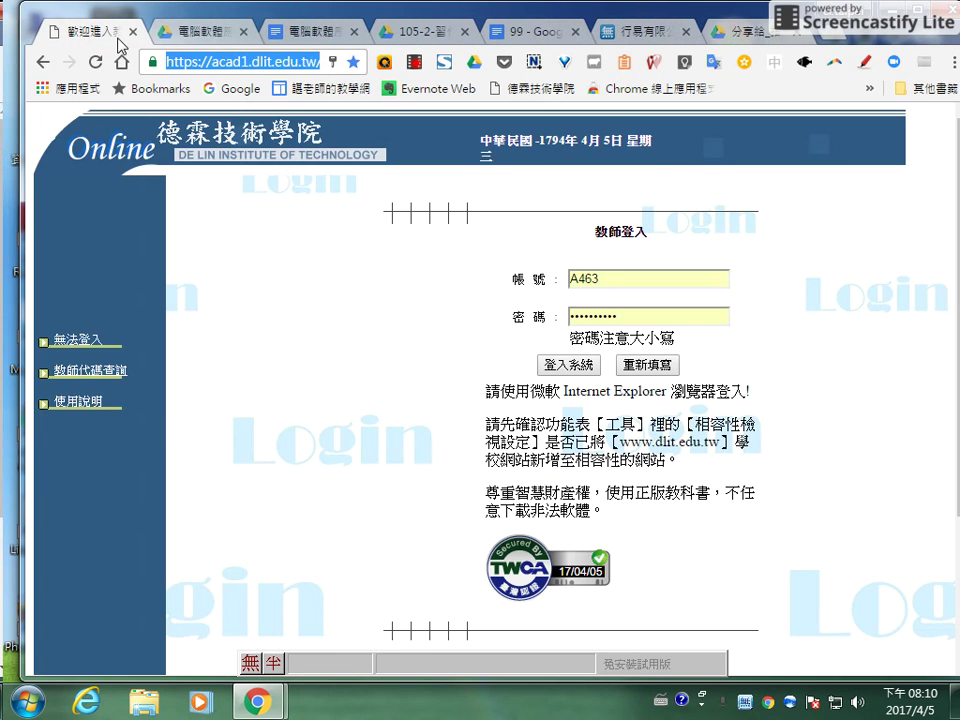
pyautogui.click(527, 33)
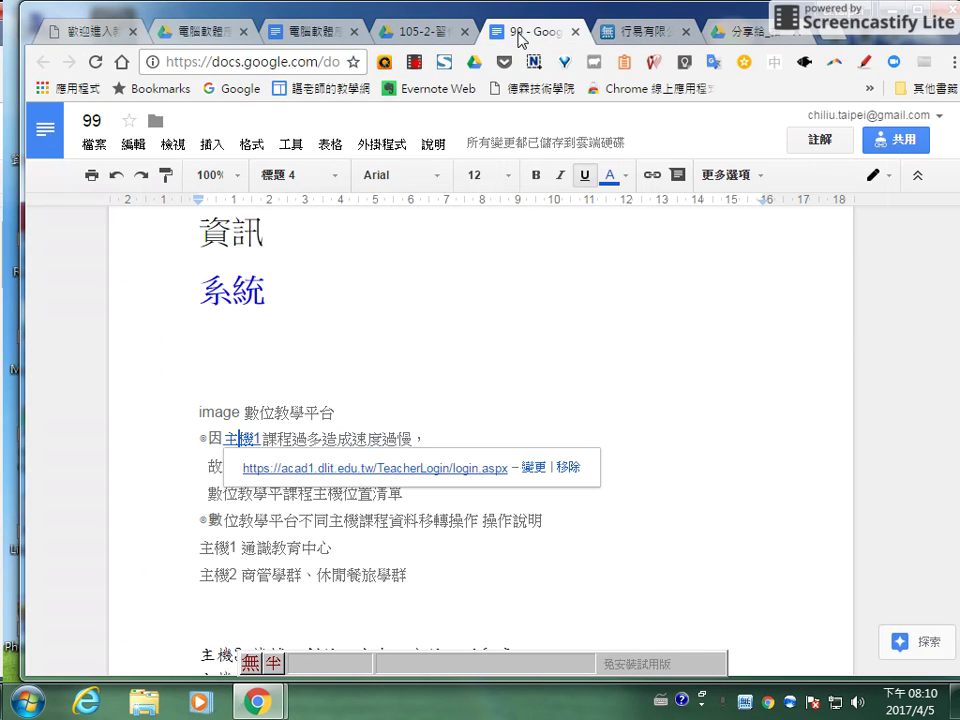
# Try right-aligning the 主機1 通識教育中心 and 主機2 商管學群 lines with a line break above them, and undo both changes.
pyautogui.scroll(-2, 491, 238)
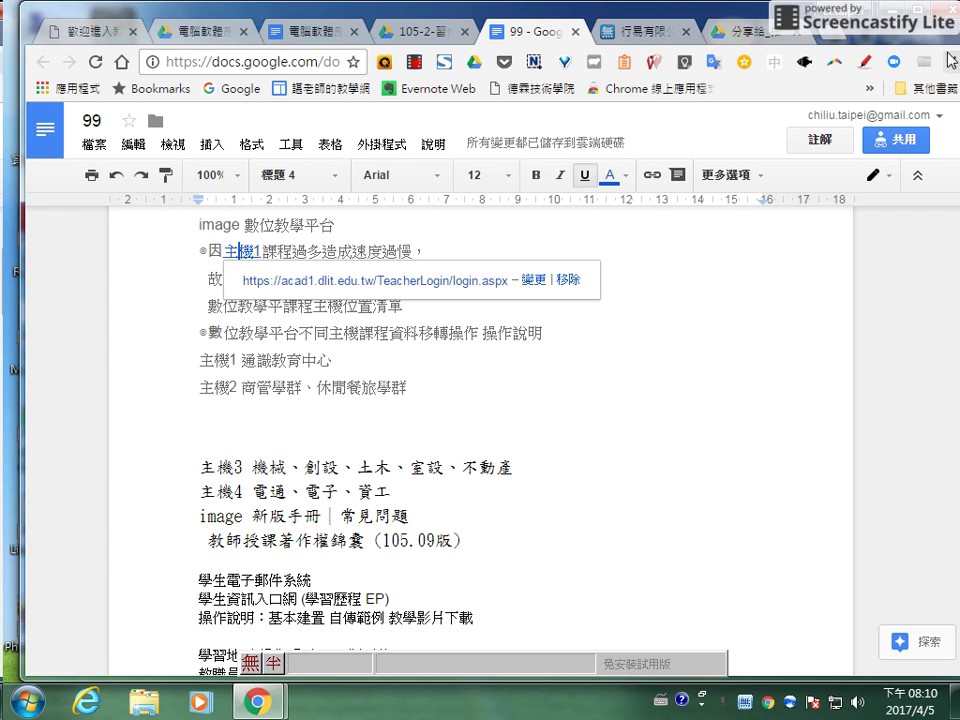
pyautogui.click(757, 180)
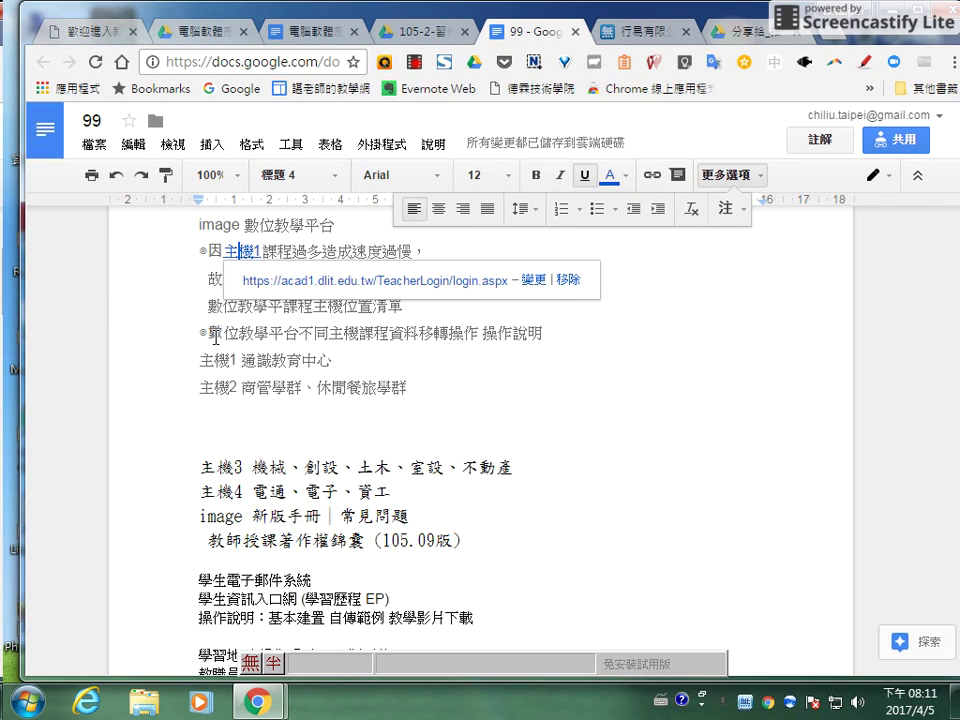
pyautogui.moveTo(193, 354); pyautogui.dragTo(431, 387)
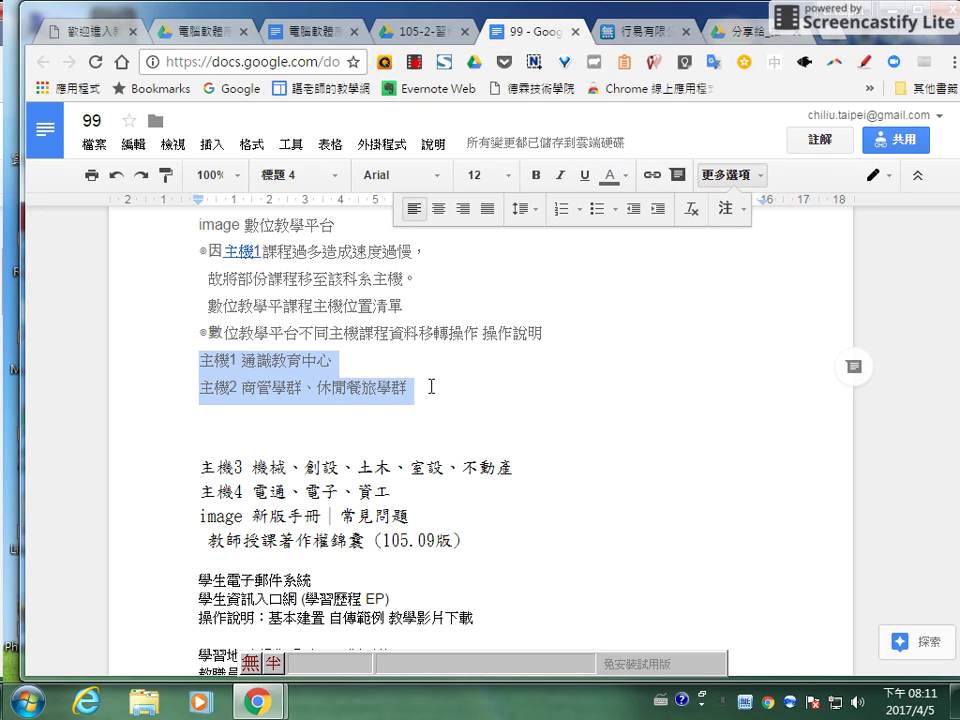
pyautogui.click(462, 210)
pyautogui.scroll(3, 494, 338)
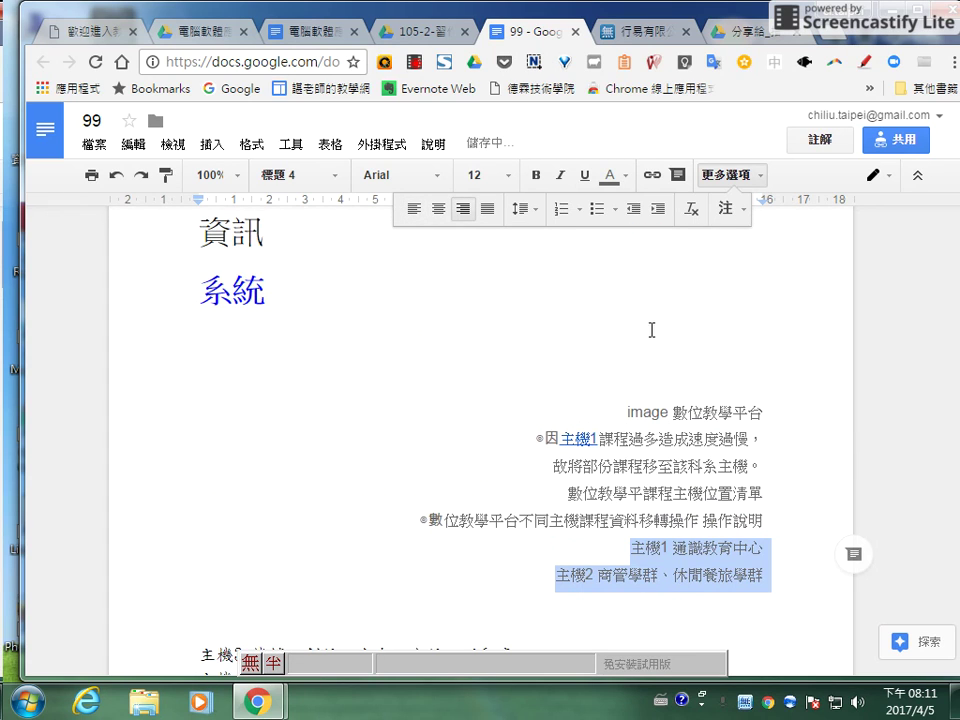
pyautogui.click(781, 520)
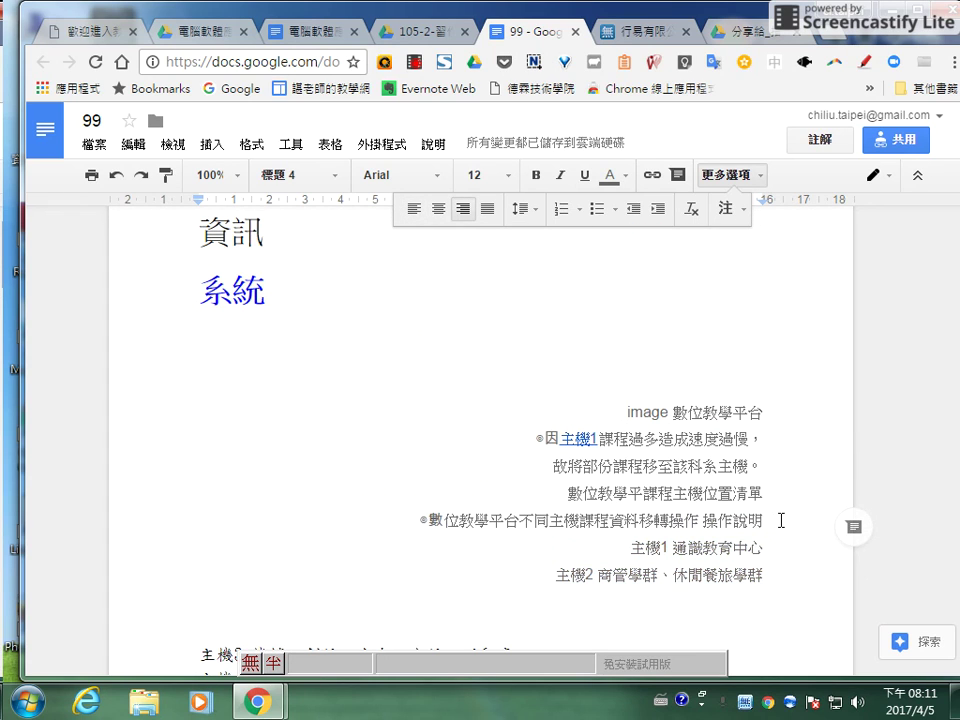
pyautogui.press('Return')
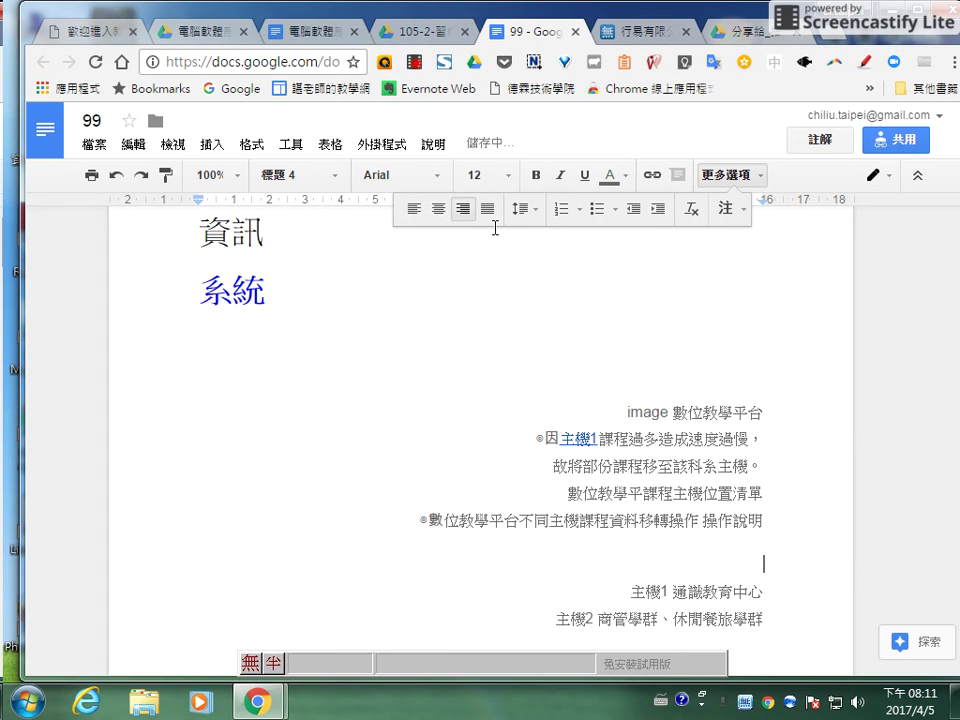
pyautogui.click(116, 177)
pyautogui.click(116, 177)
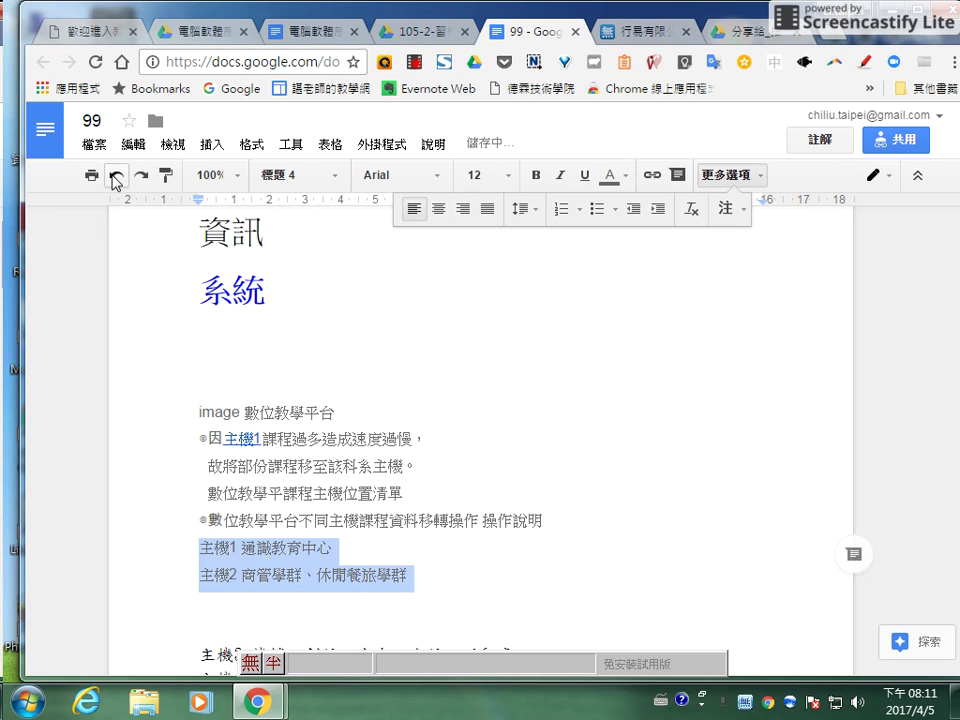
# Insert a paragraph break after the line ending in 操作說明, and right-align the 主機1 通識教育中心 and 主機2 商管學群 lines.
pyautogui.click(545, 517)
pyautogui.press('Return')
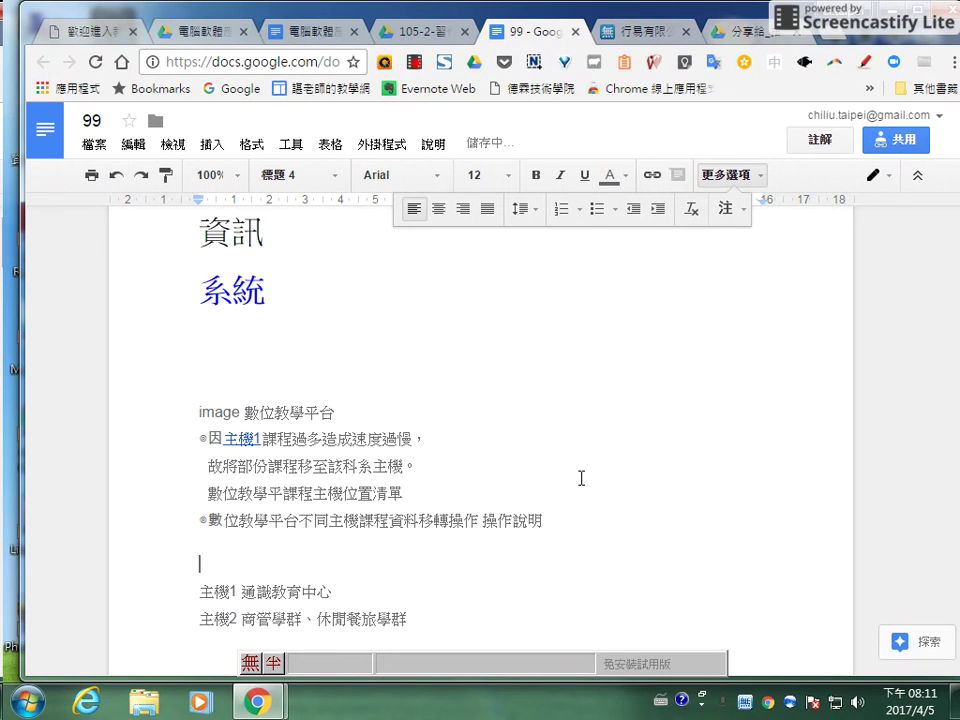
pyautogui.scroll(-2, 396, 503)
pyautogui.moveTo(199, 500); pyautogui.dragTo(402, 524)
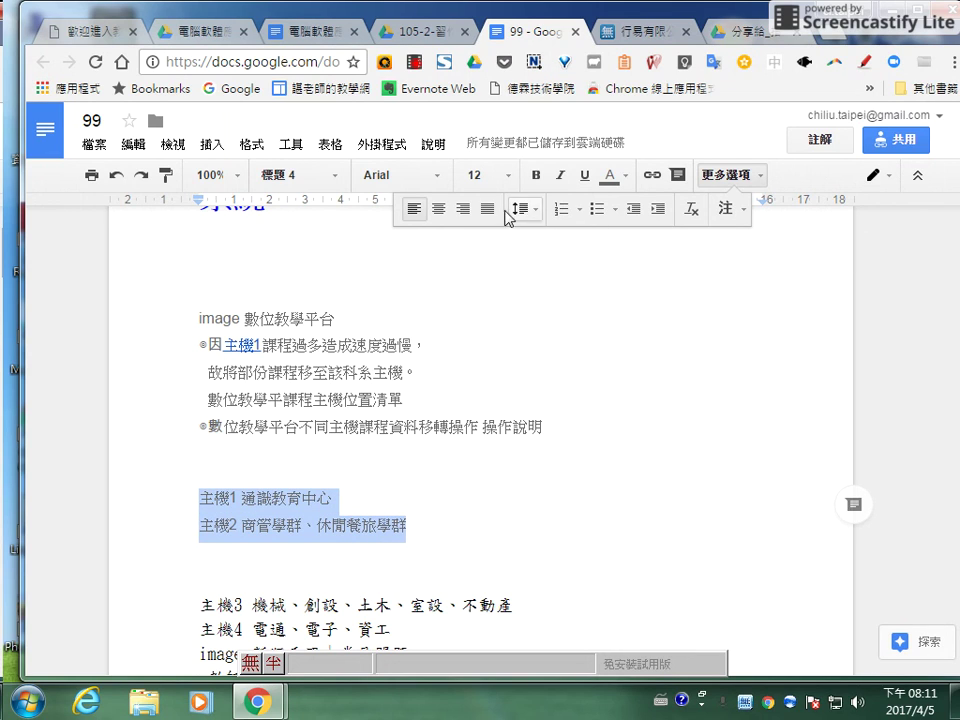
pyautogui.click(463, 209)
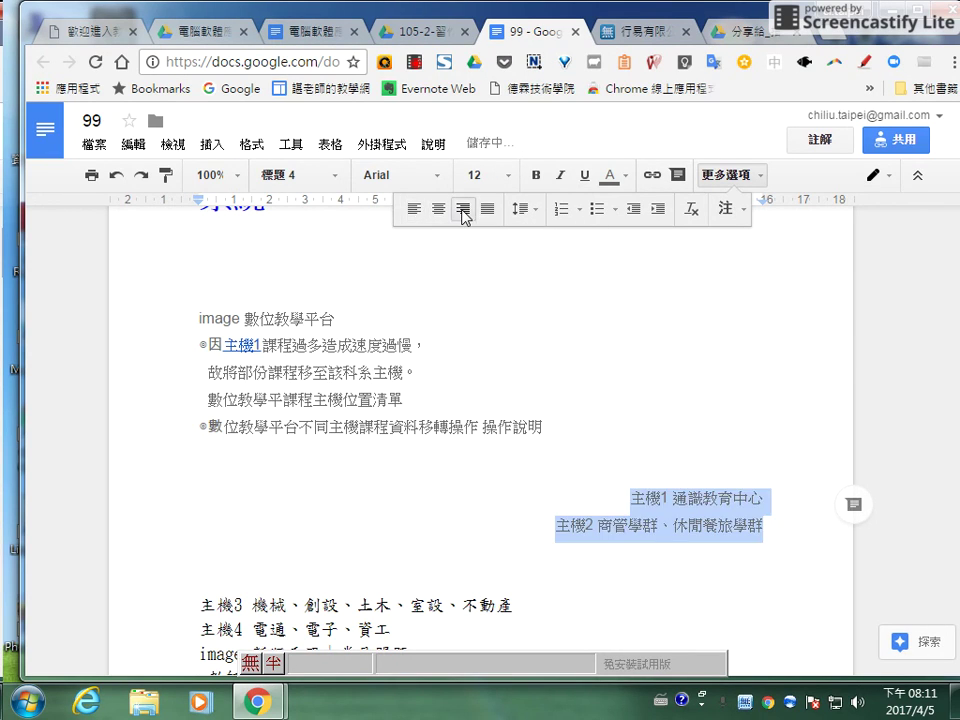
pyautogui.click(719, 473)
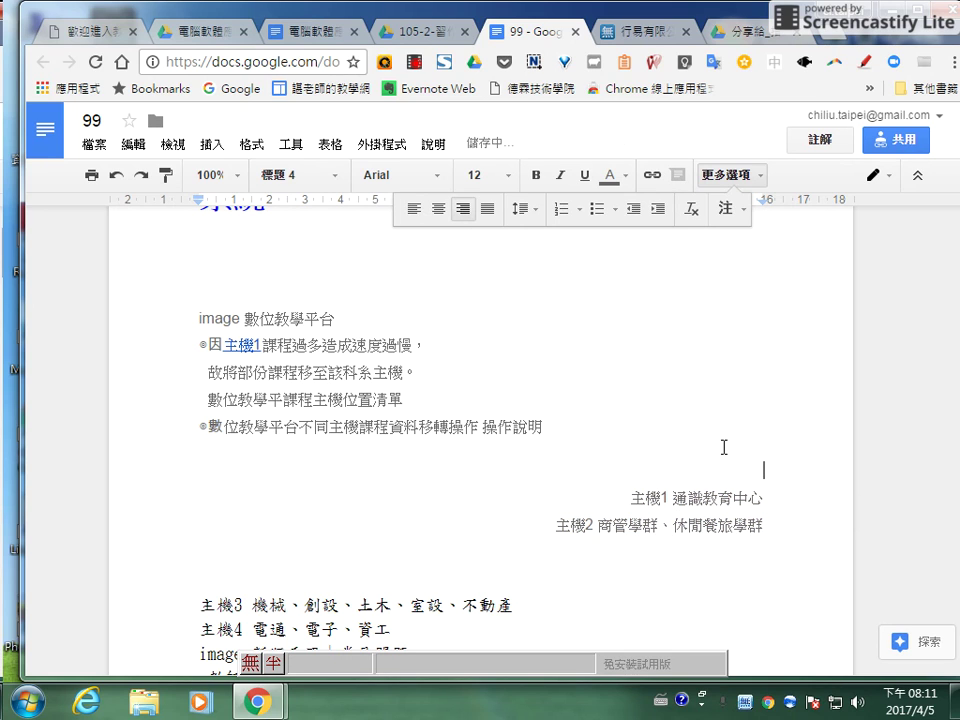
# Try centering the 主機3 機械、創設、土木、室設、不動產 line, and undo the centering.
pyautogui.scroll(-2, 724, 448)
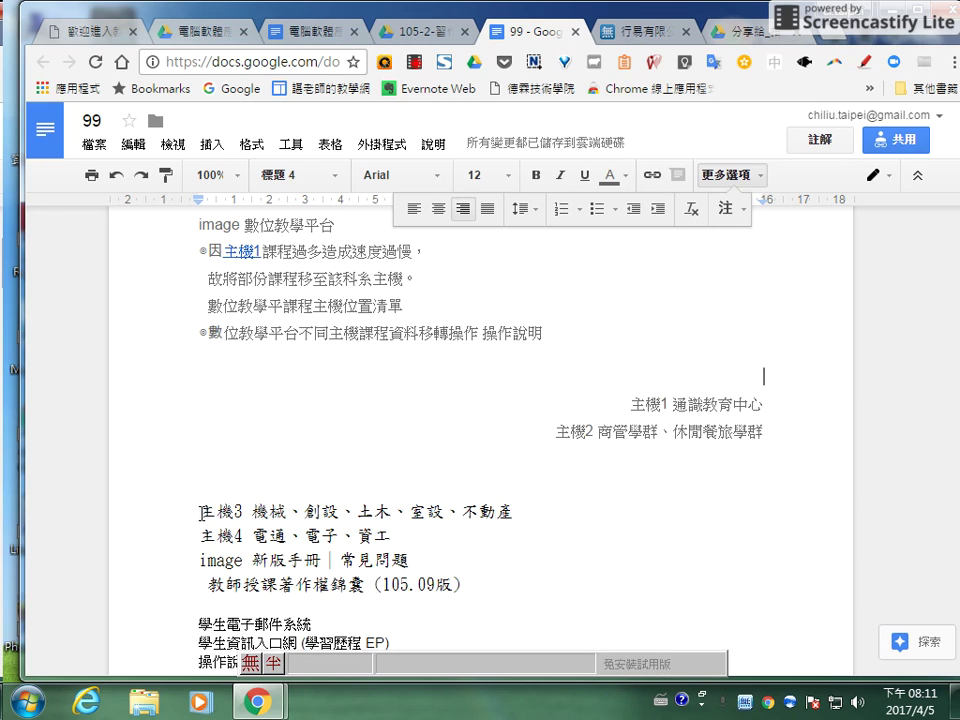
pyautogui.moveTo(199, 512); pyautogui.dragTo(514, 513)
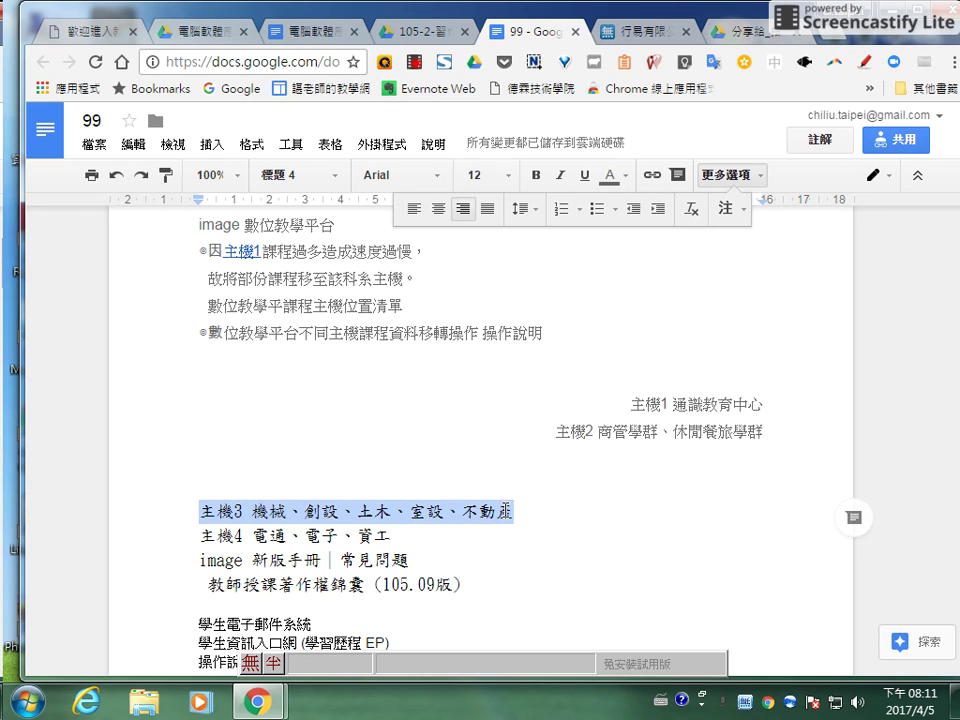
pyautogui.click(438, 209)
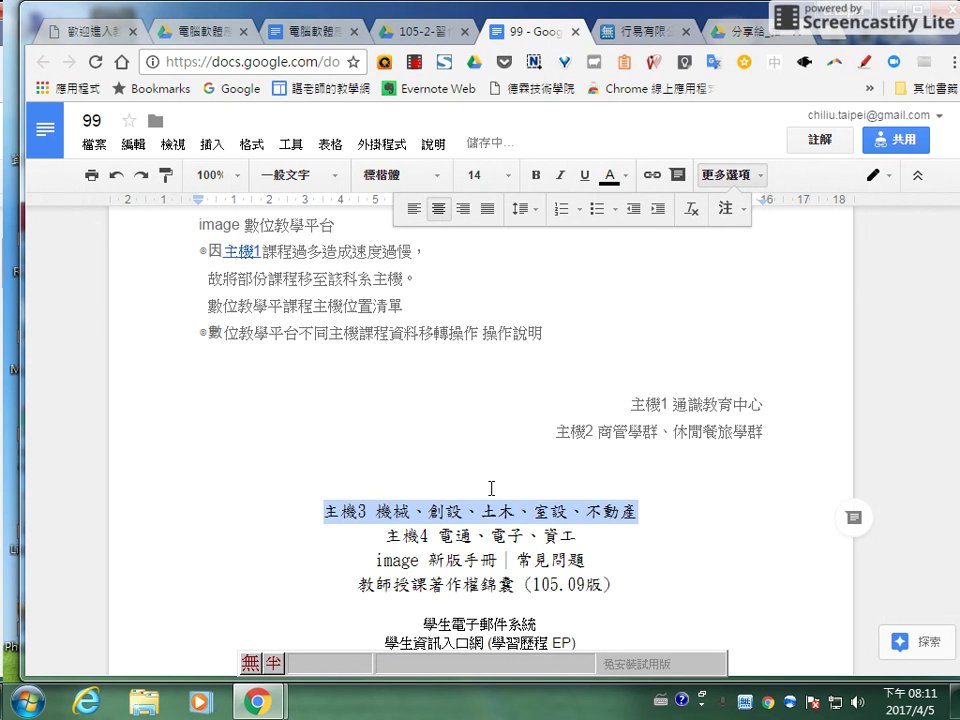
pyautogui.scroll(-1, 633, 438)
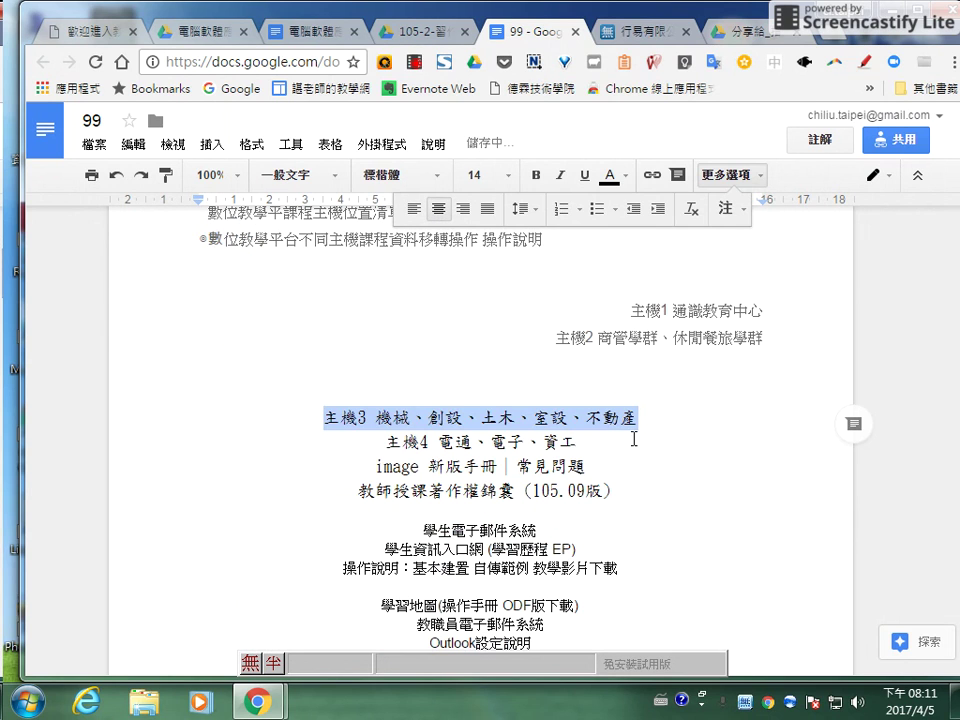
pyautogui.click(116, 175)
# Insert a paragraph break after the 主機3 line ending in 不動產, and center that line on its own.
pyautogui.click(519, 411)
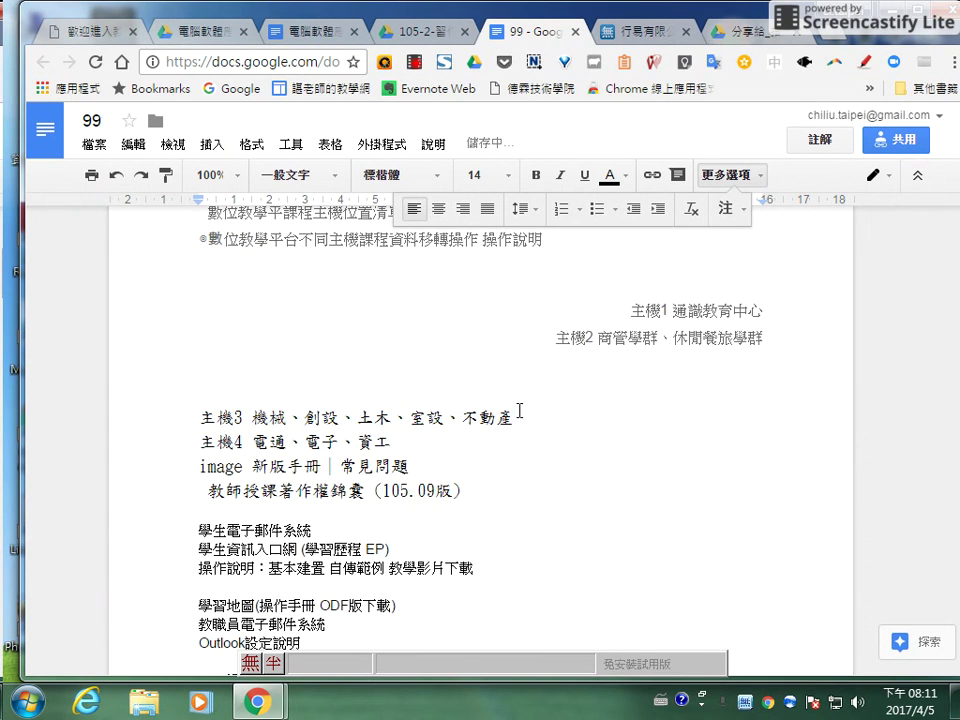
pyautogui.press('Return')
pyautogui.press('Up')
pyautogui.press('Right')
pyautogui.press('Right')
pyautogui.press('Right')
pyautogui.press('Right')
pyautogui.press('Right')
pyautogui.press('Right')
pyautogui.press('Right')
pyautogui.press('Right')
pyautogui.press('Right')
pyautogui.press('Right')
pyautogui.press('Right')
pyautogui.press('Right')
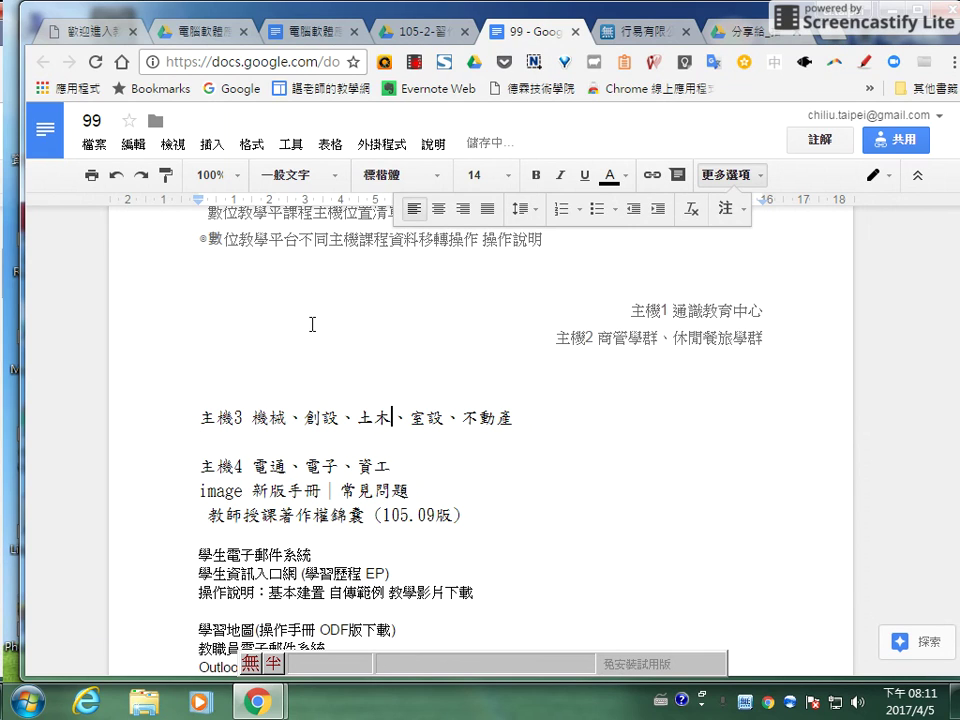
pyautogui.click(439, 210)
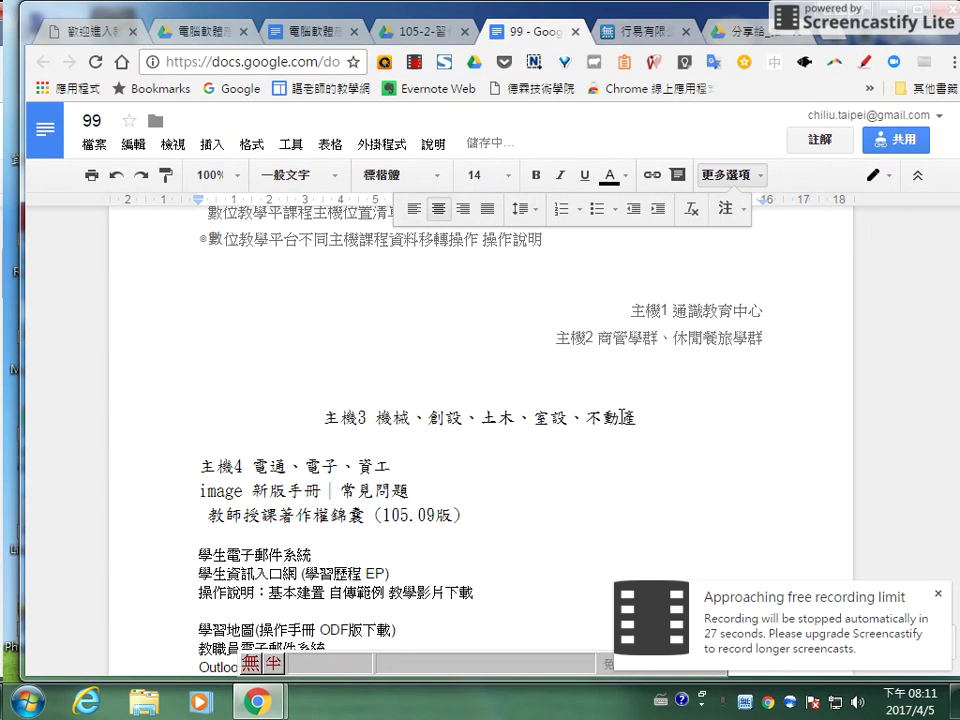
# Format the whole centered 主機3 line in font size 18, bold and dark red.
pyautogui.moveTo(318, 416); pyautogui.dragTo(630, 414)
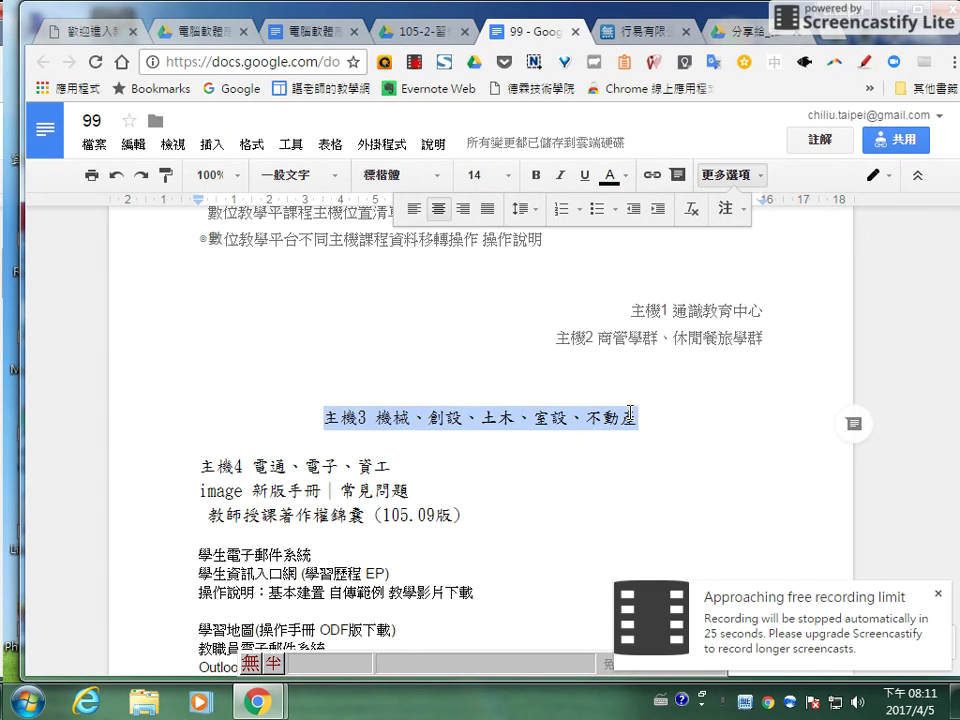
pyautogui.click(508, 176)
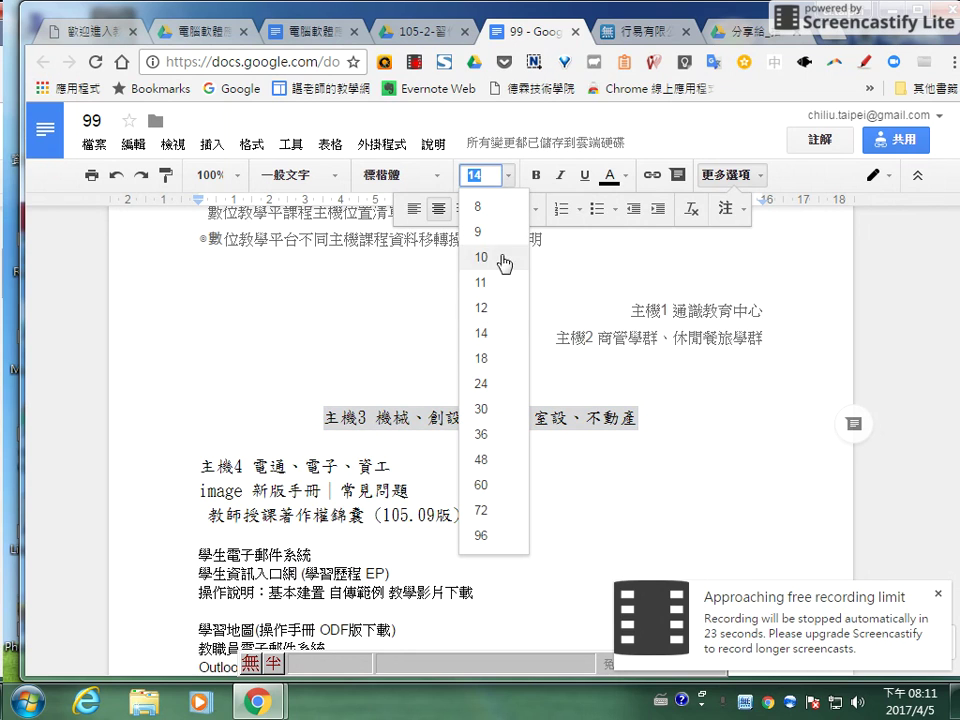
pyautogui.click(487, 359)
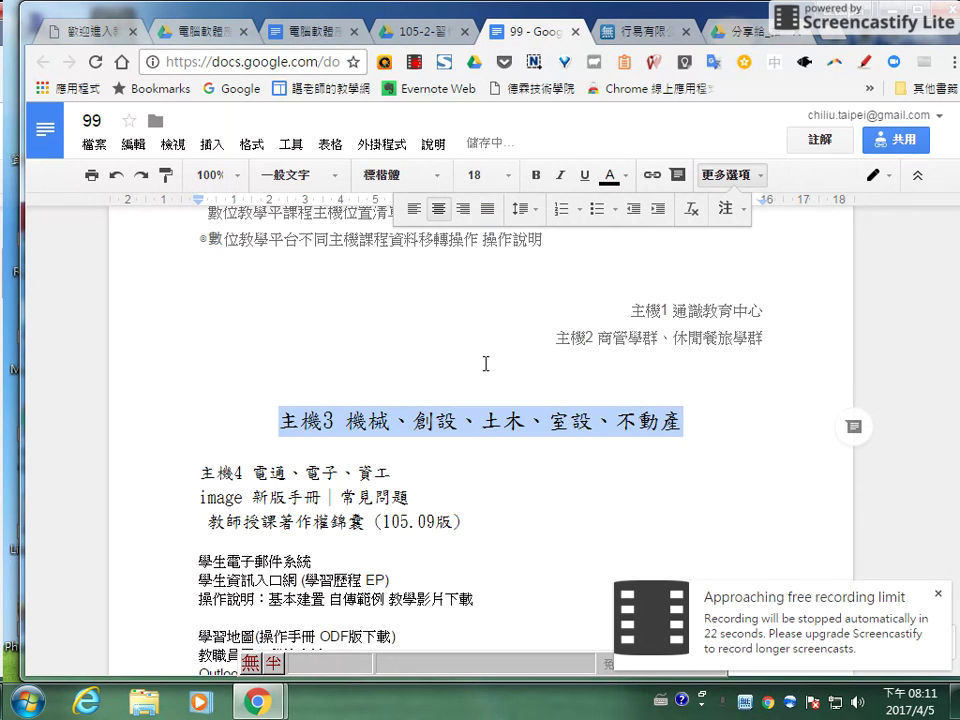
pyautogui.click(536, 175)
pyautogui.click(612, 178)
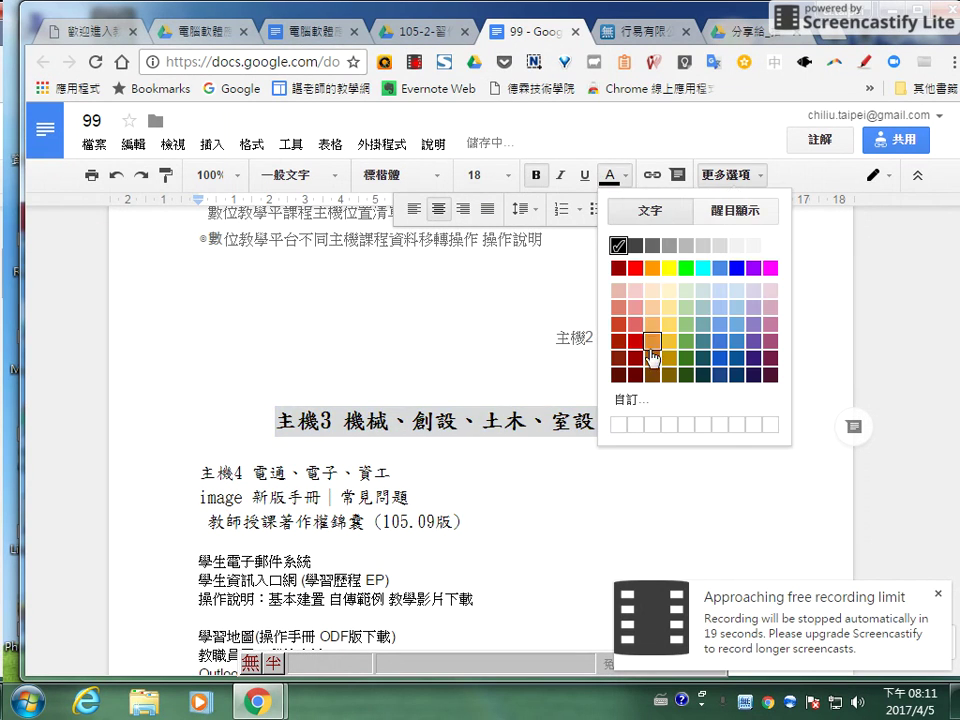
pyautogui.click(634, 363)
pyautogui.click(615, 286)
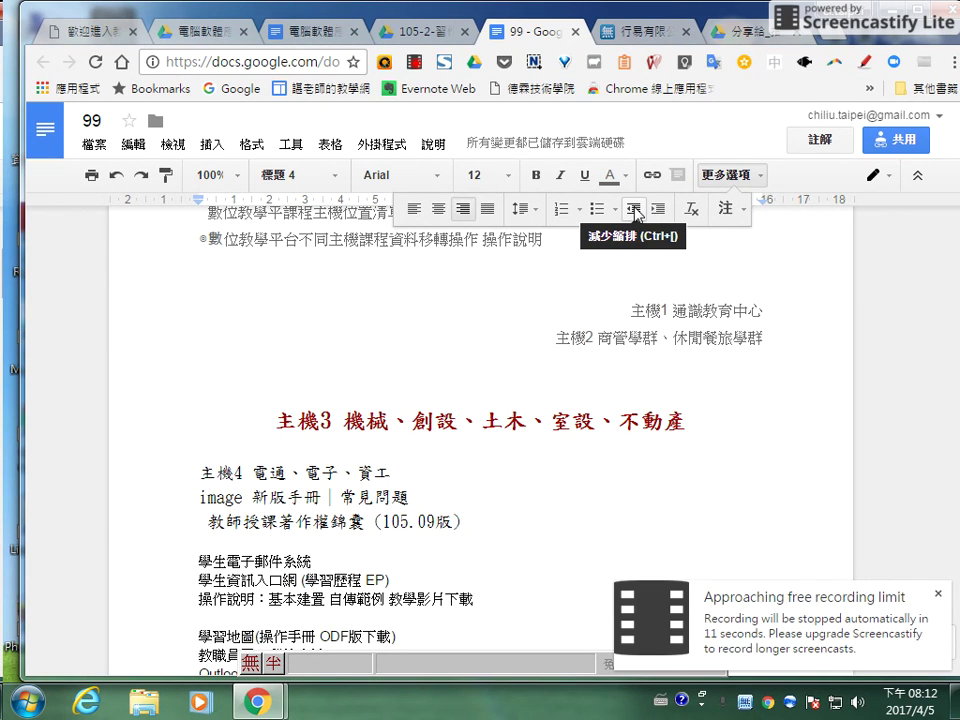
# Try decreasing the indent of the 學生電子郵件系統 line.
pyautogui.click(196, 561)
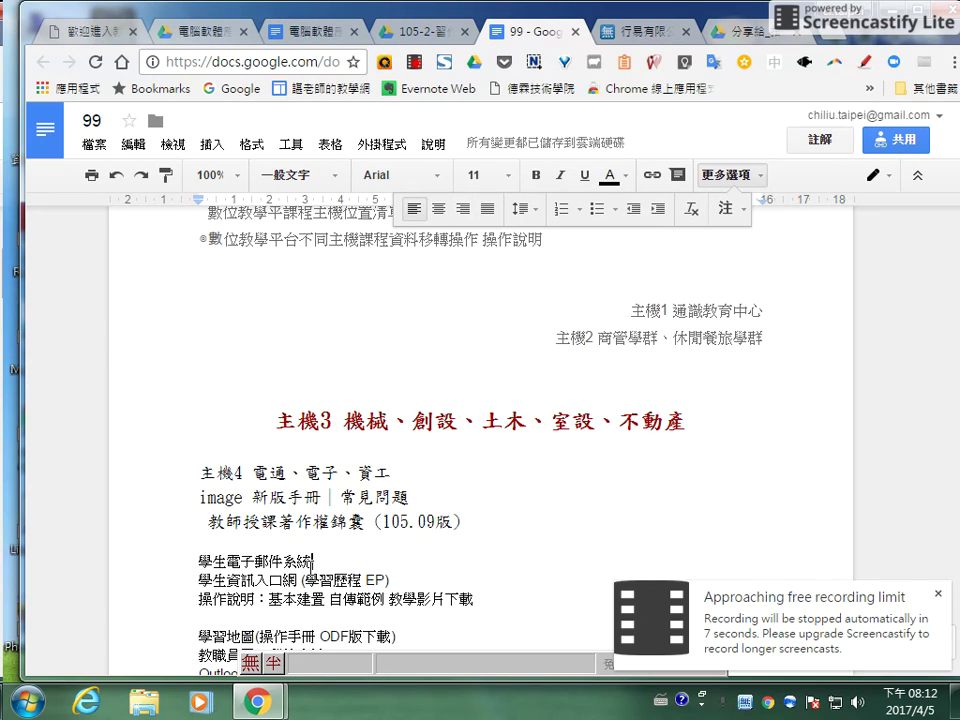
pyautogui.click(312, 563)
pyautogui.click(631, 214)
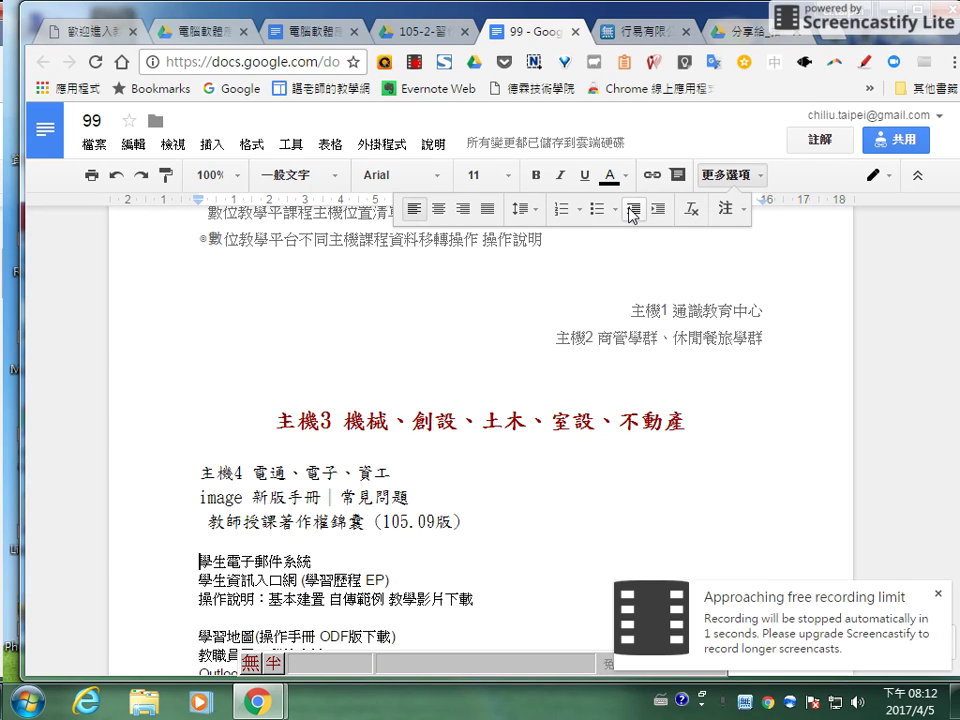